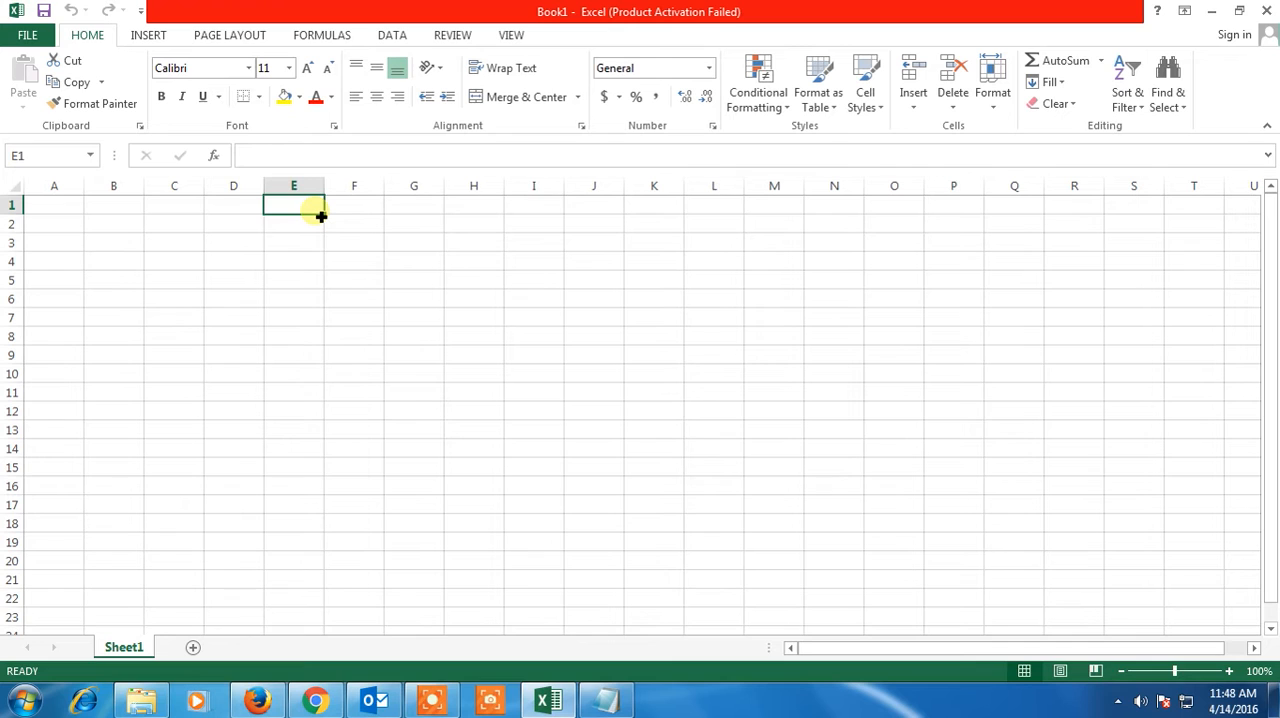
key(ctrl+Home)
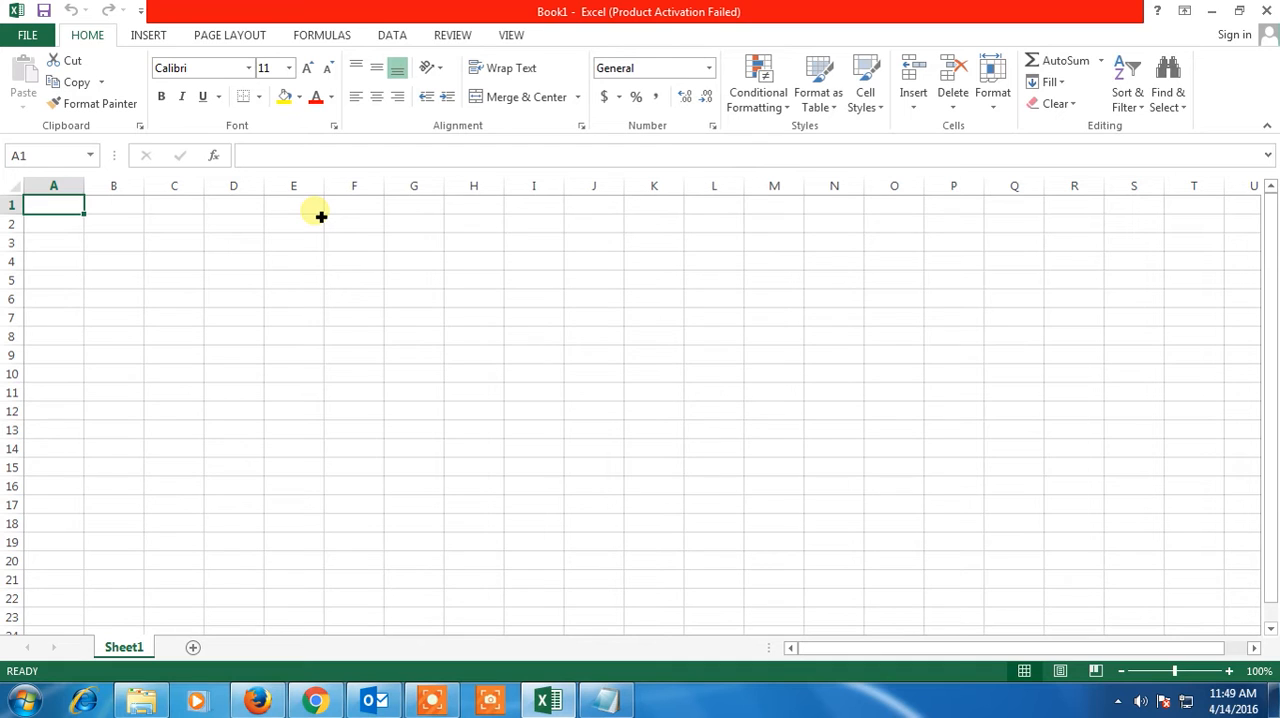
drag(57, 206, 1206, 606)
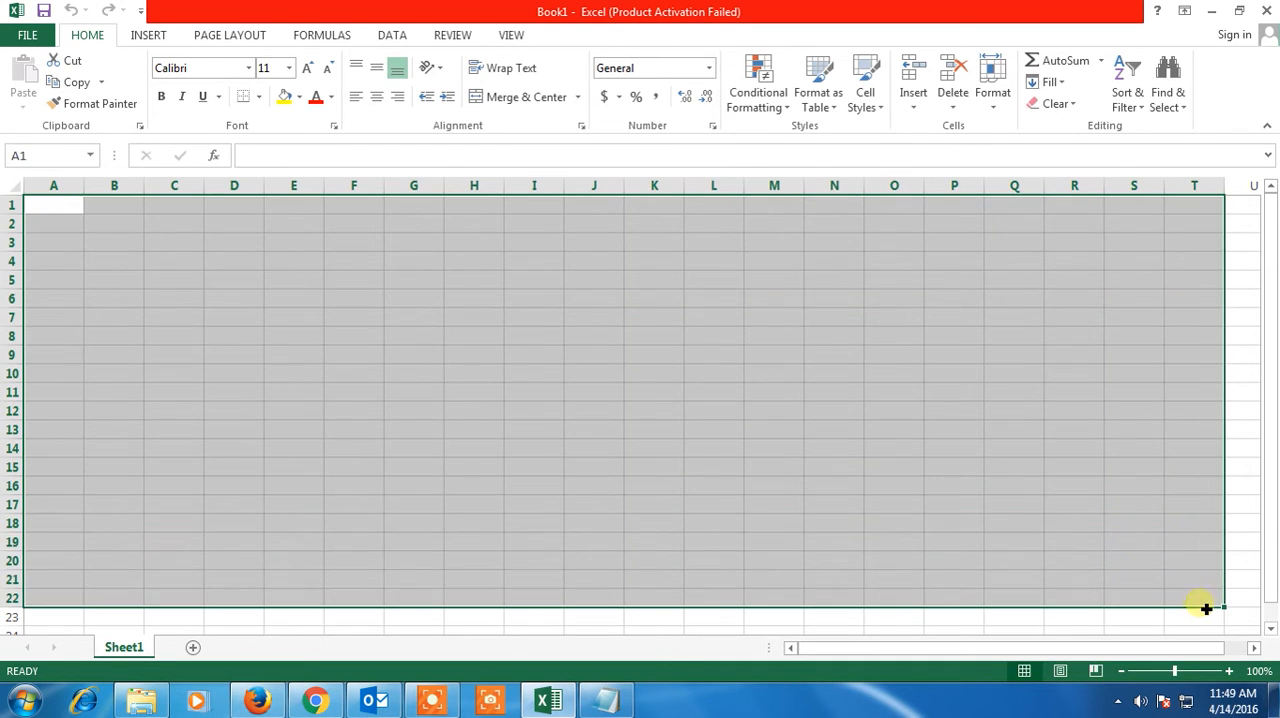
click(720, 335)
key(ctrl+Home)
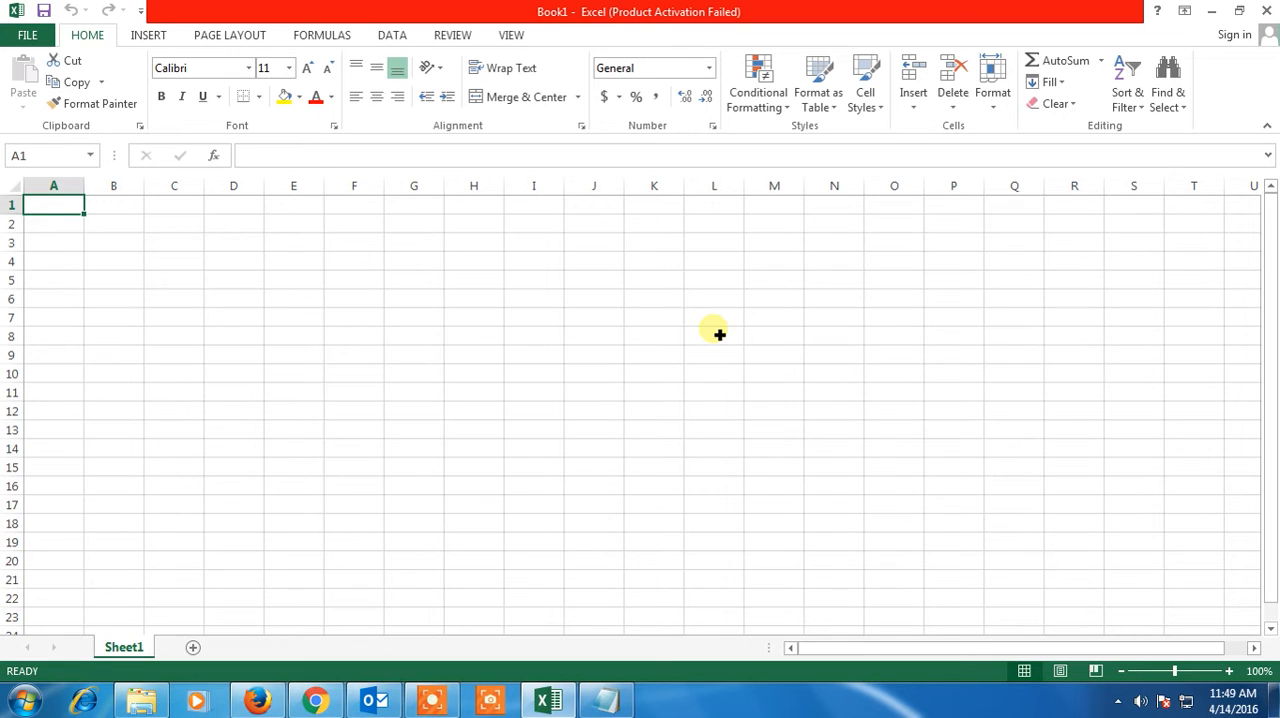
Apply a thick box border around cell G4
click(428, 263)
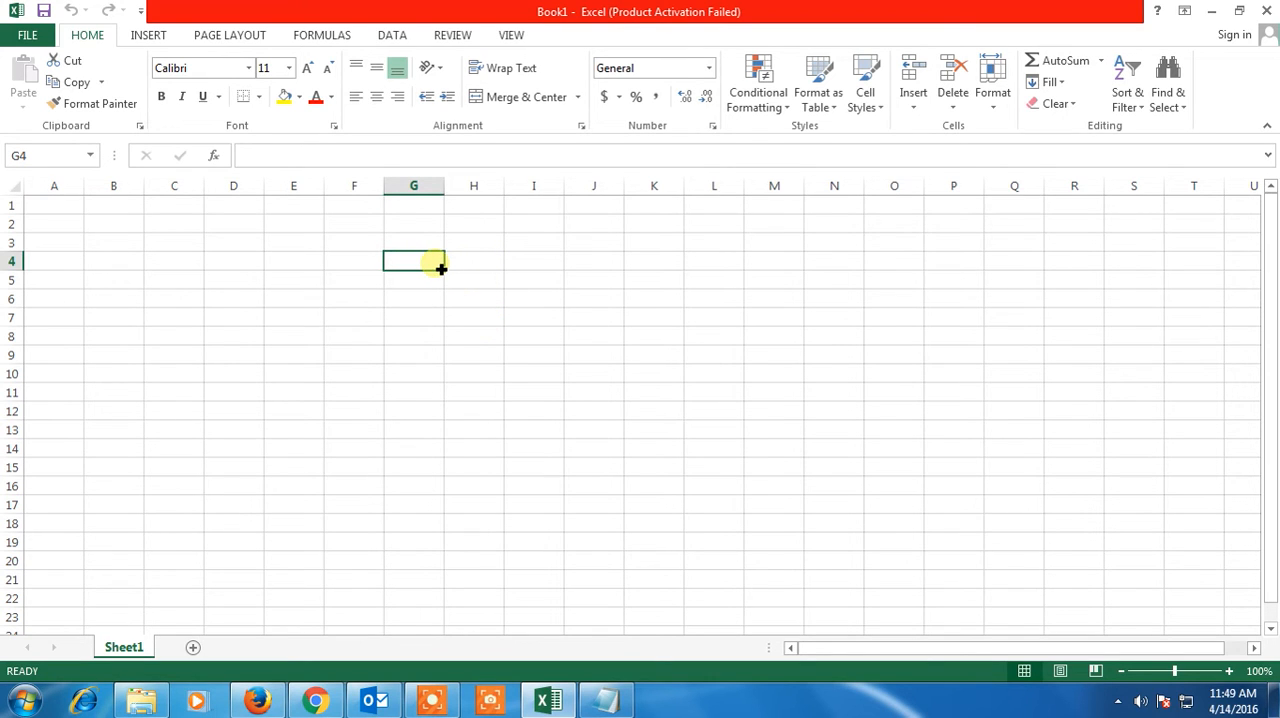
key(alt+h)
key(b)
key(t)
drag(499, 266, 540, 268)
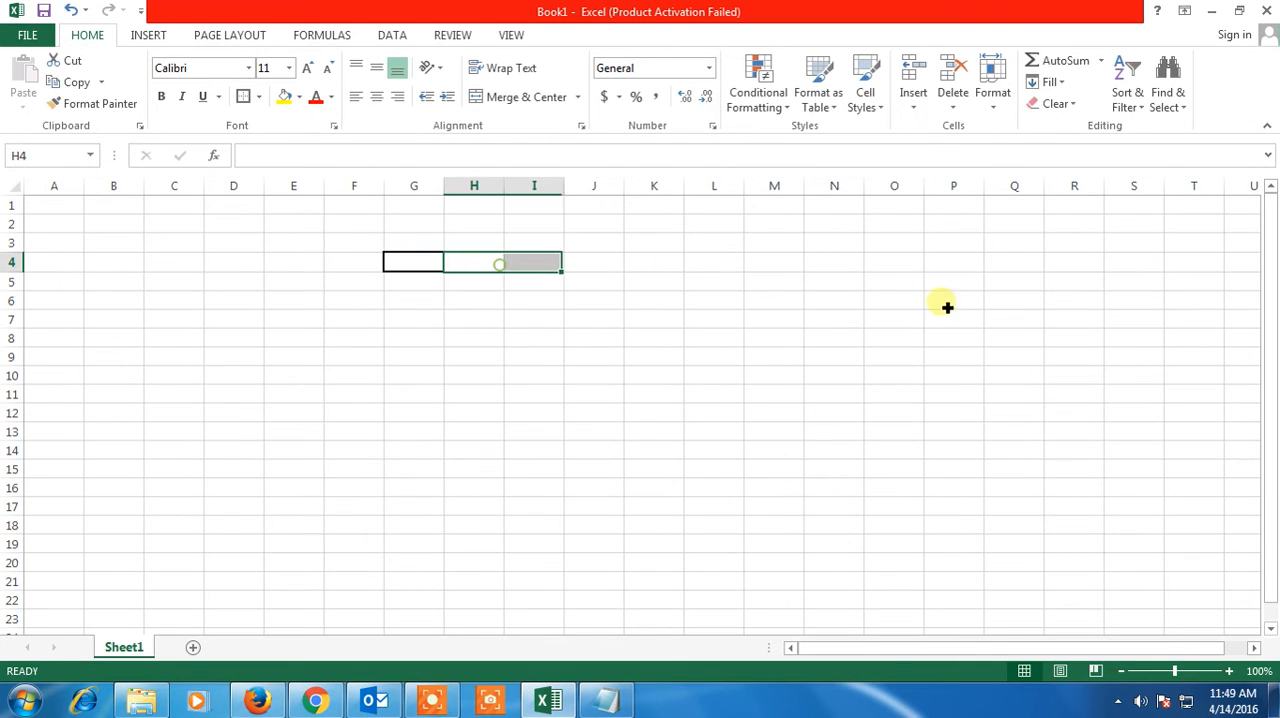
click(710, 315)
click(436, 261)
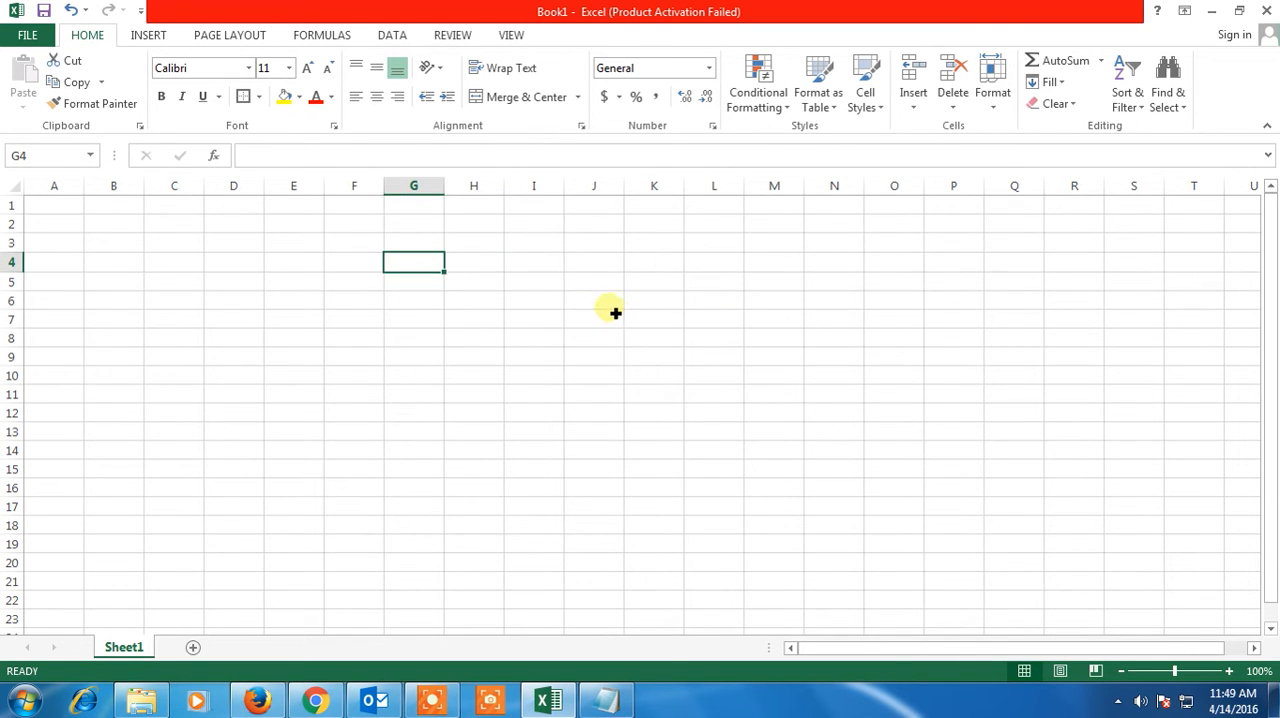
click(600, 263)
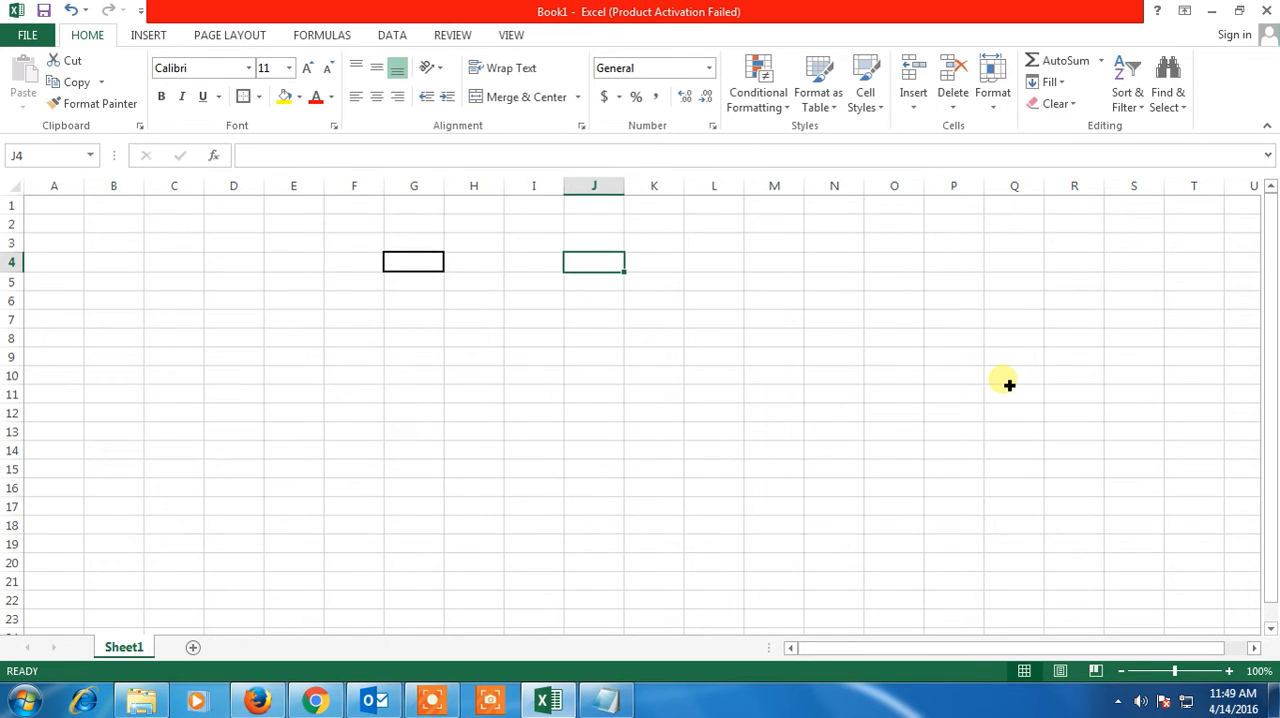
Copy the formatting of cell G4 to cell J4 with Format Painter
click(405, 264)
click(110, 103)
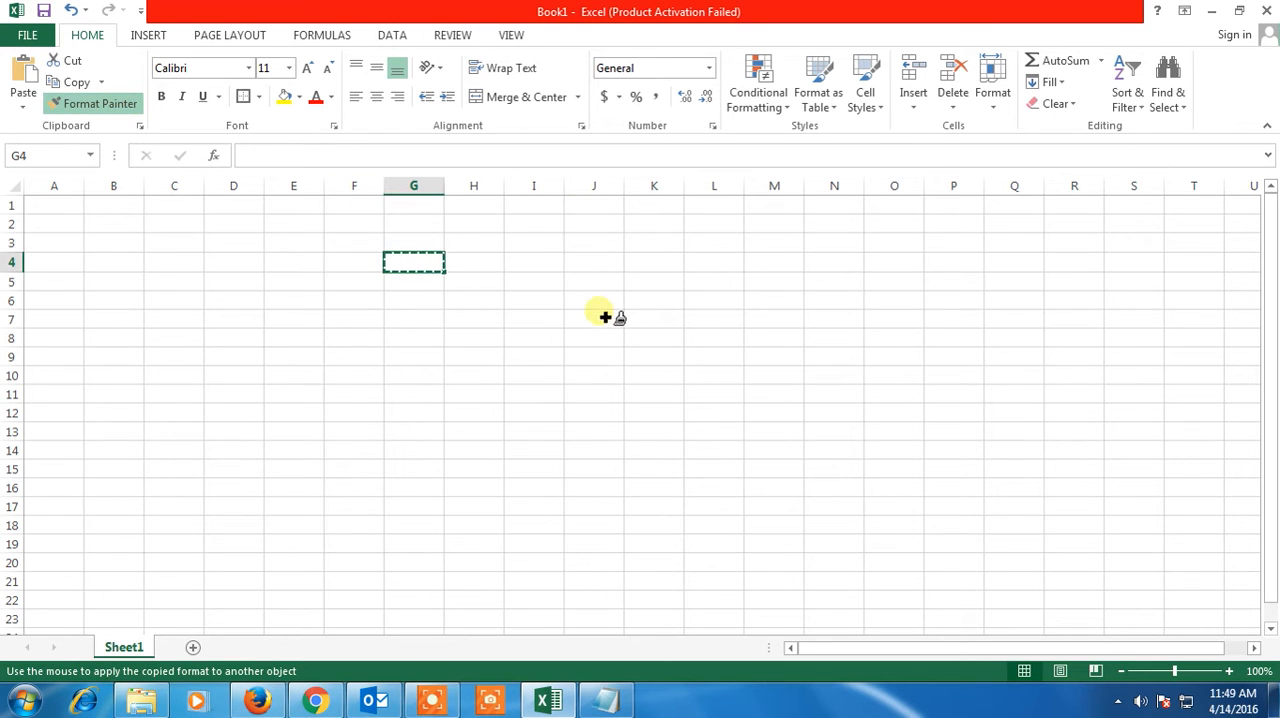
click(593, 262)
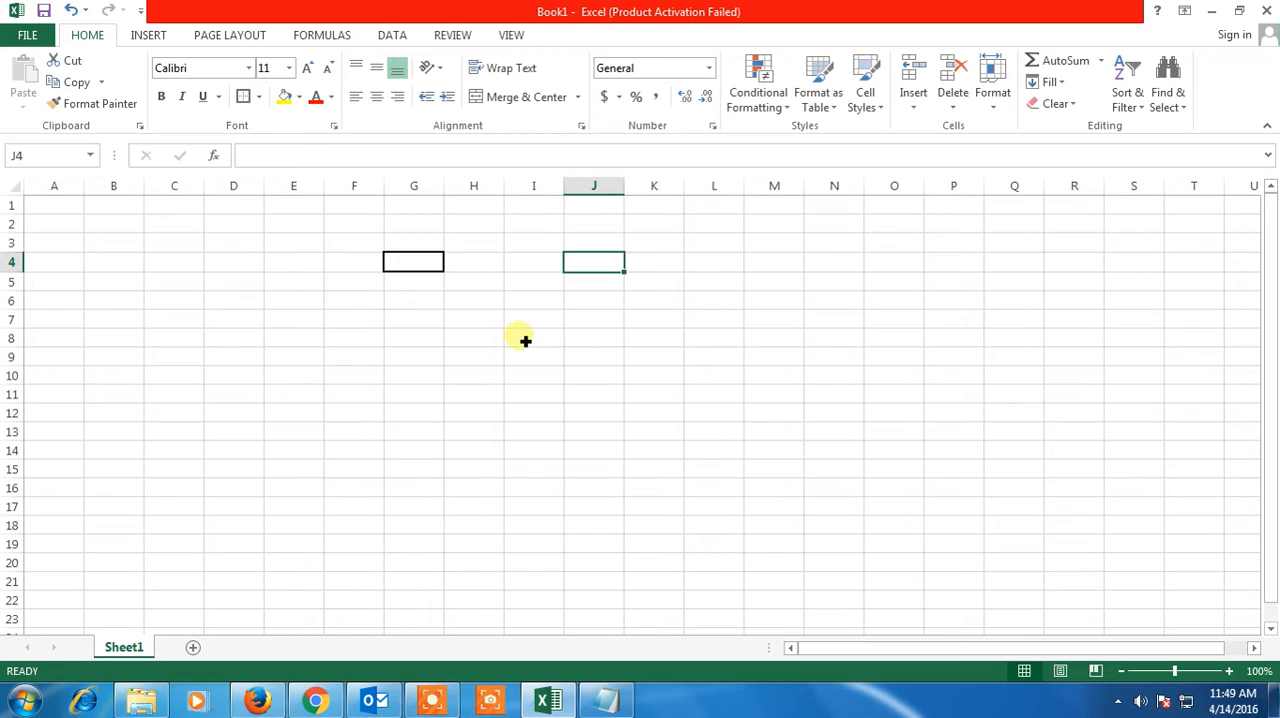
click(438, 360)
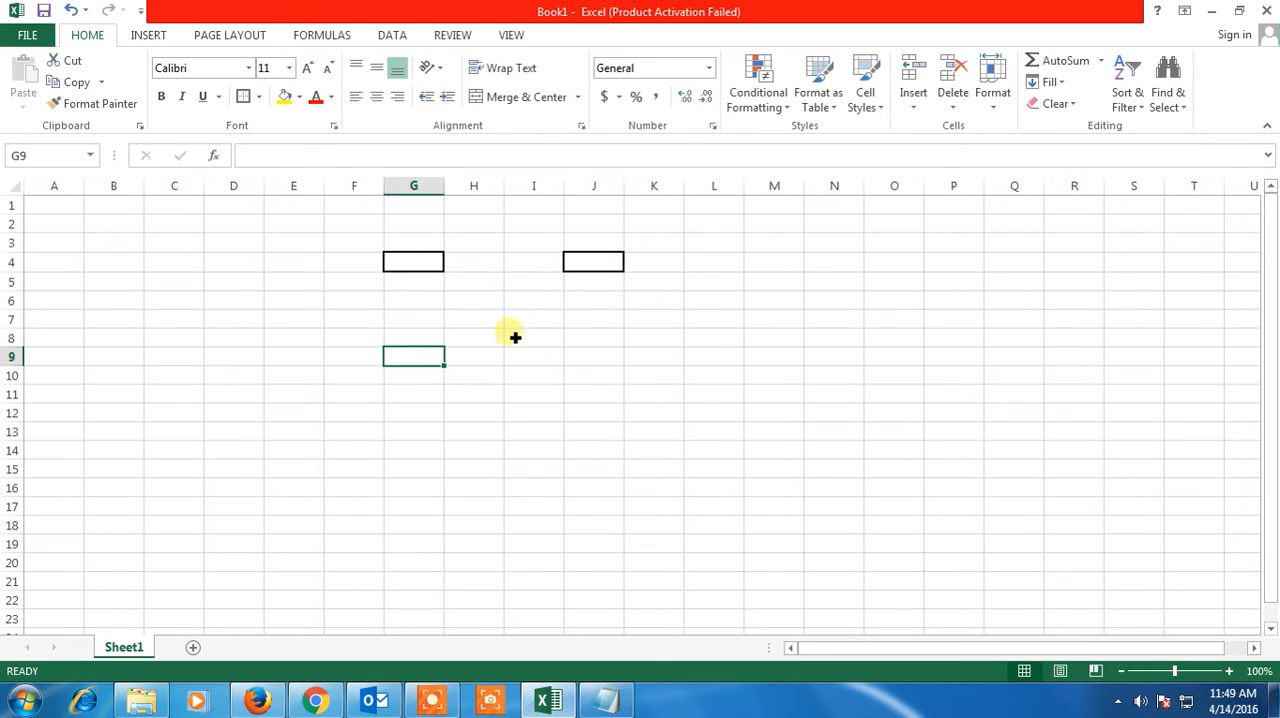
click(438, 265)
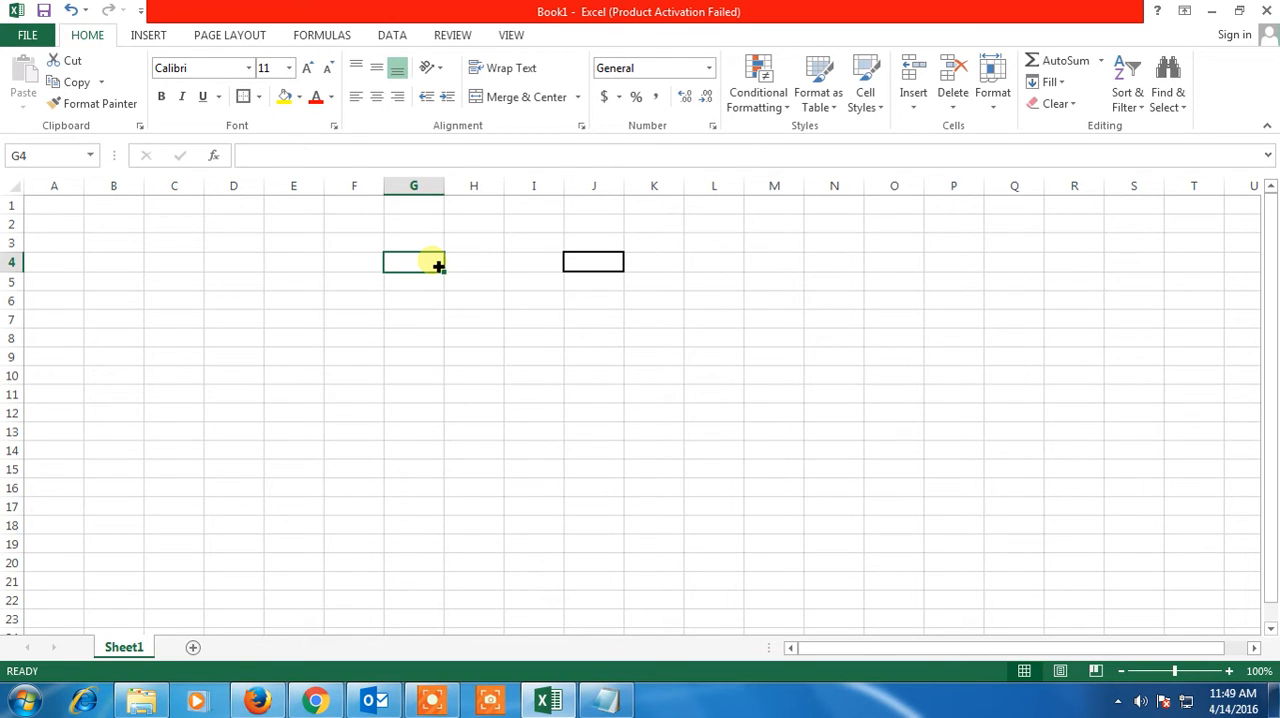
click(300, 97)
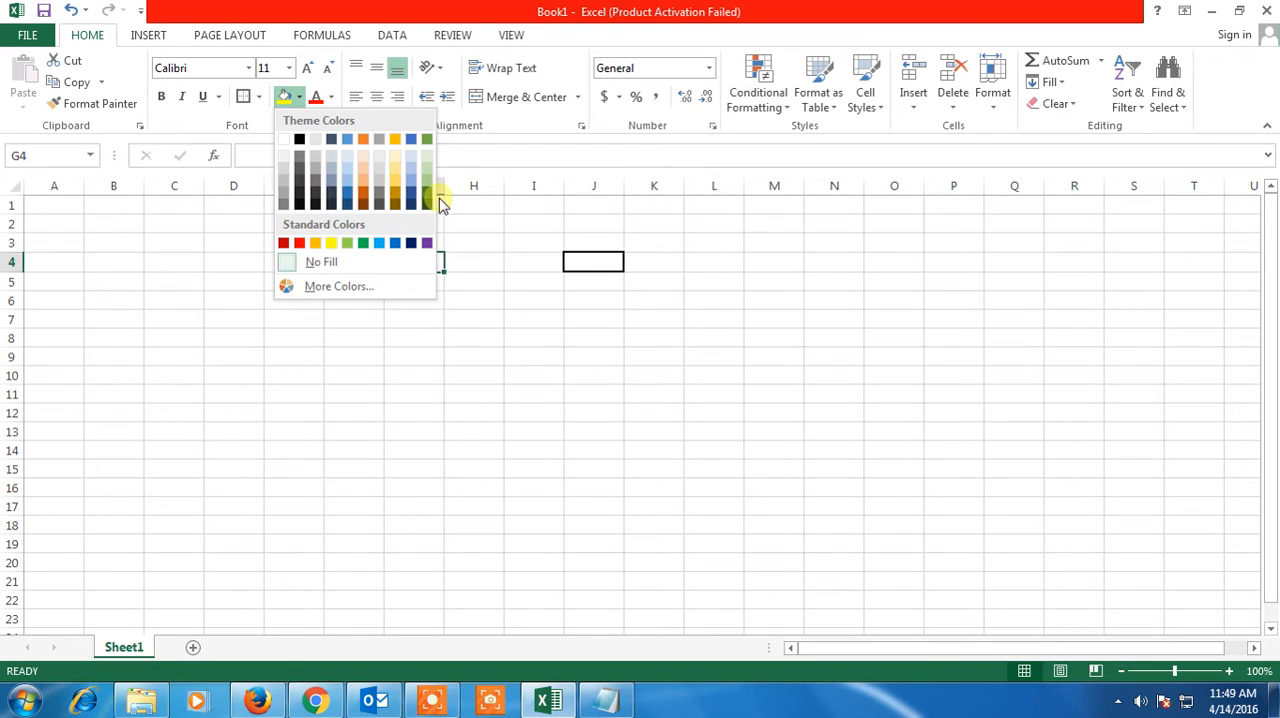
click(606, 262)
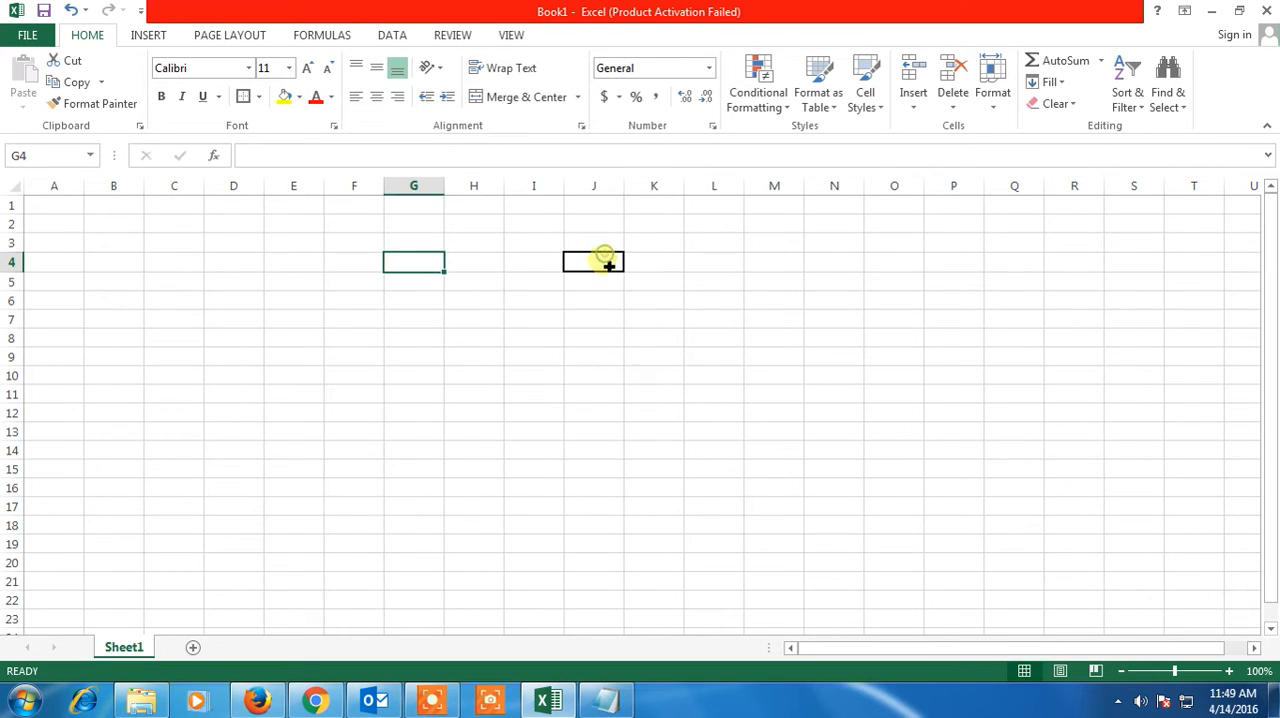
click(299, 96)
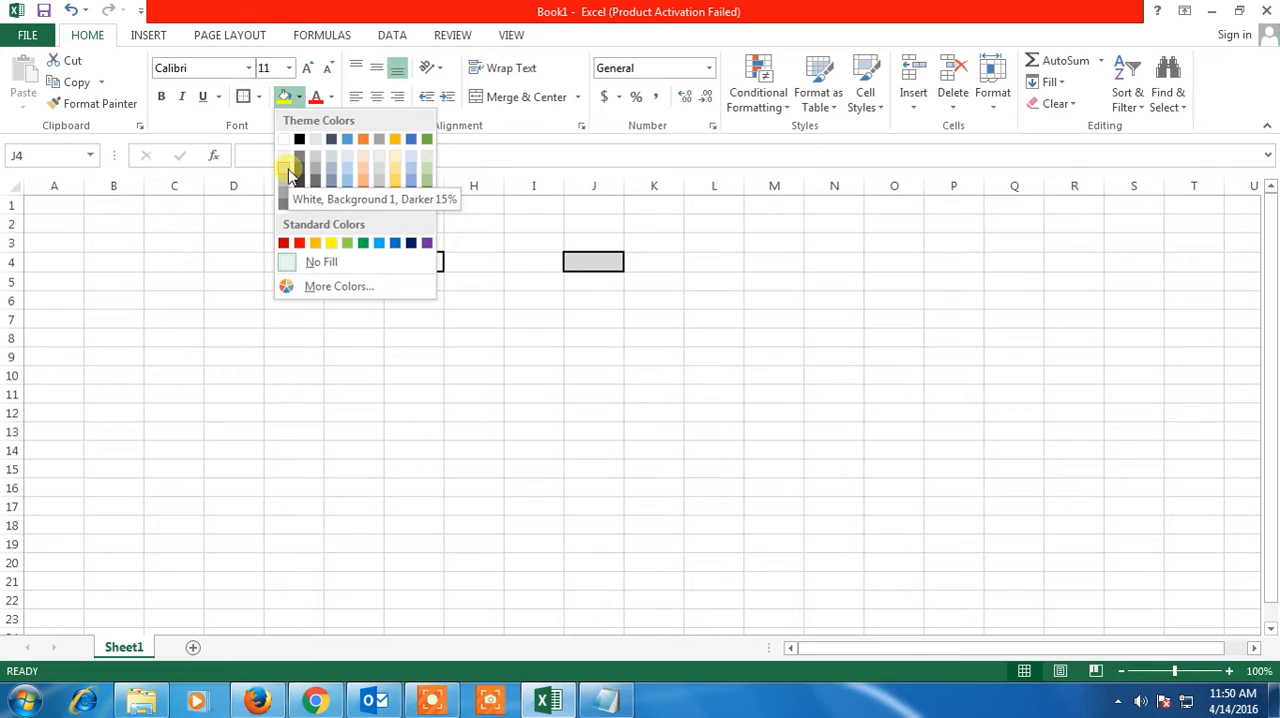
click(447, 325)
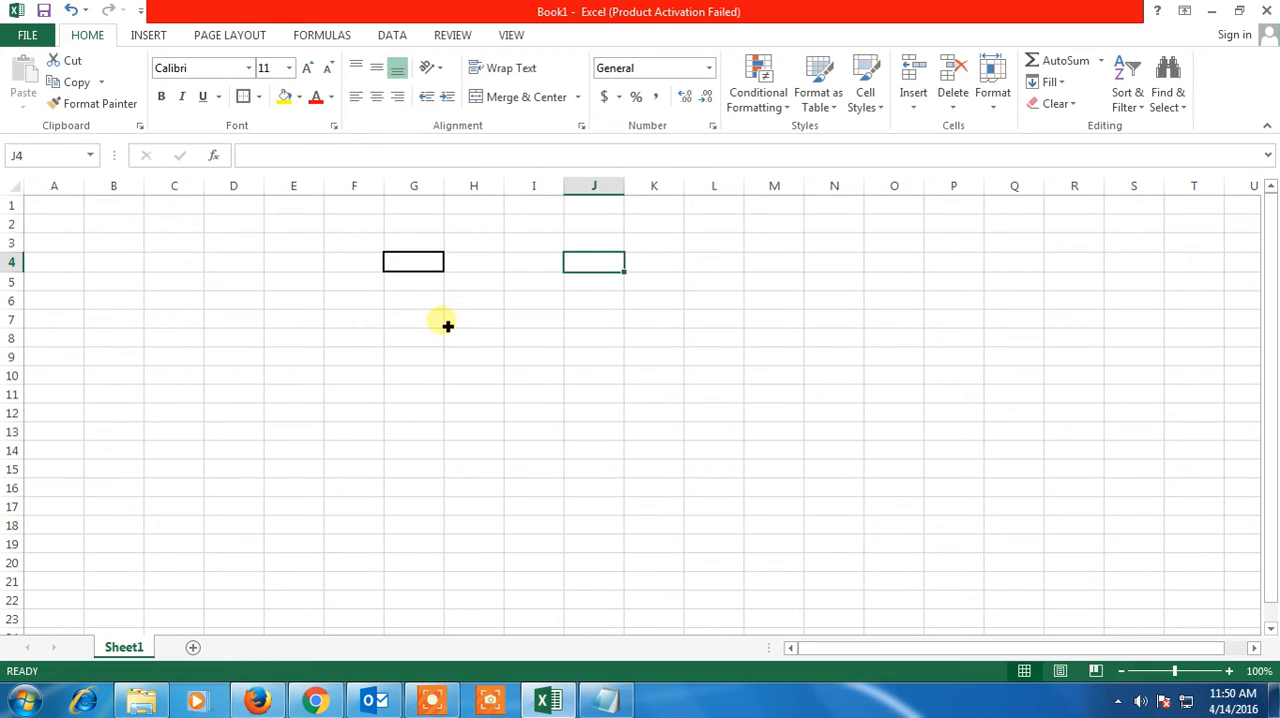
click(478, 703)
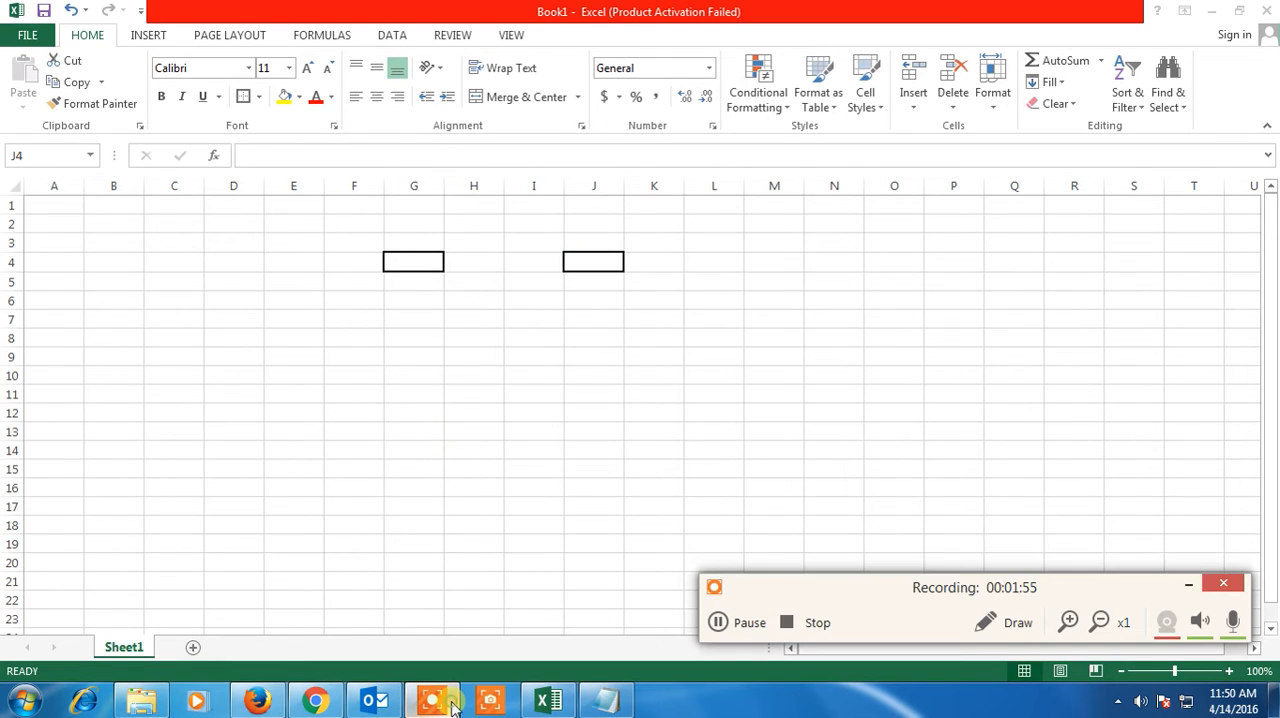
click(870, 388)
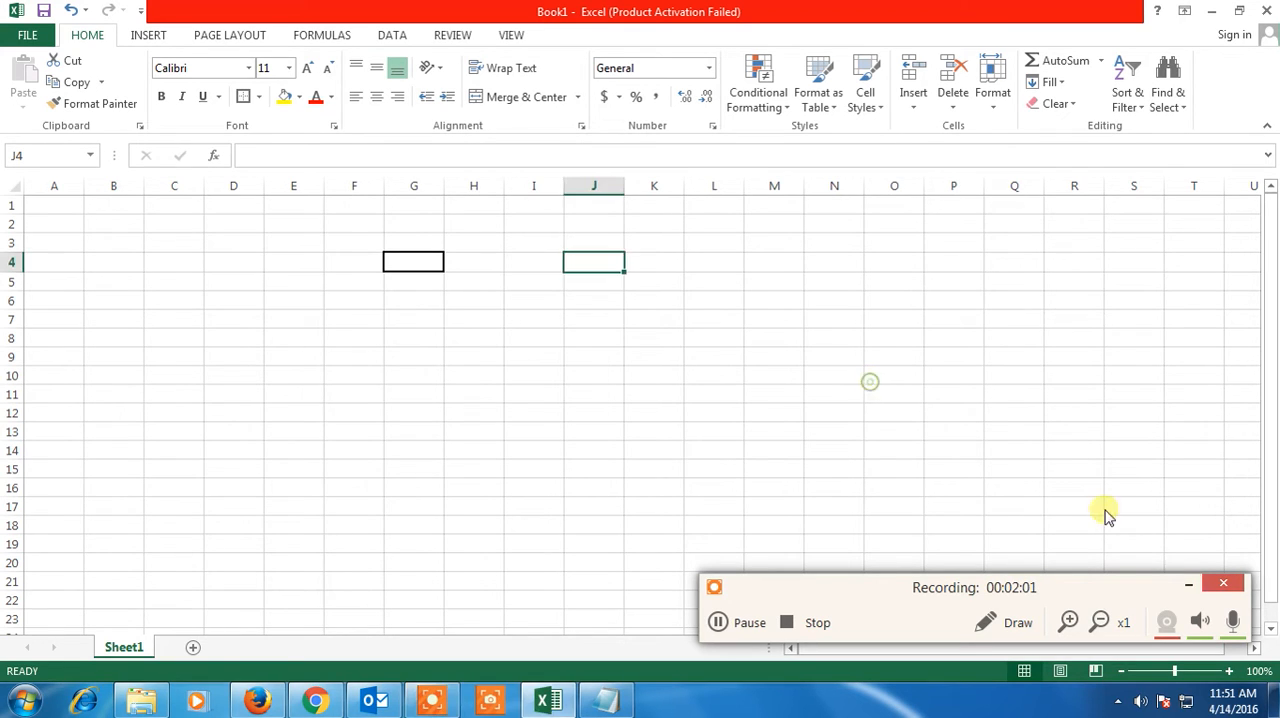
click(1188, 584)
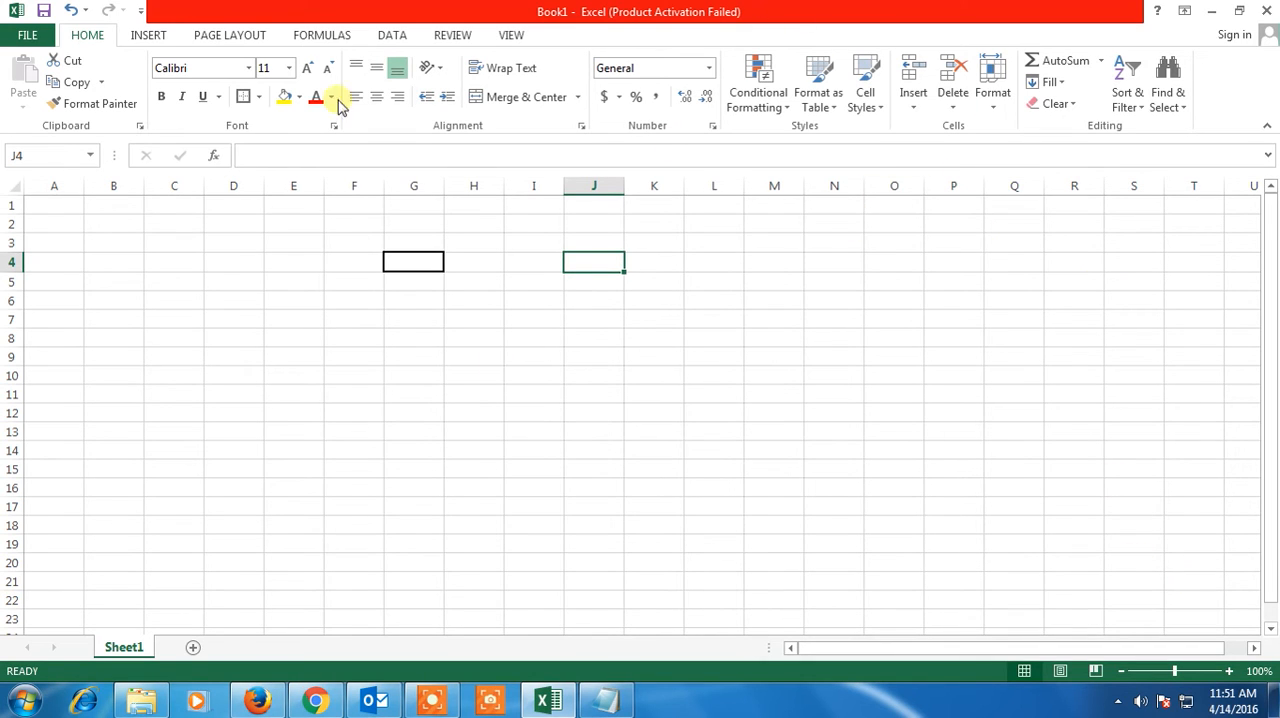
click(513, 36)
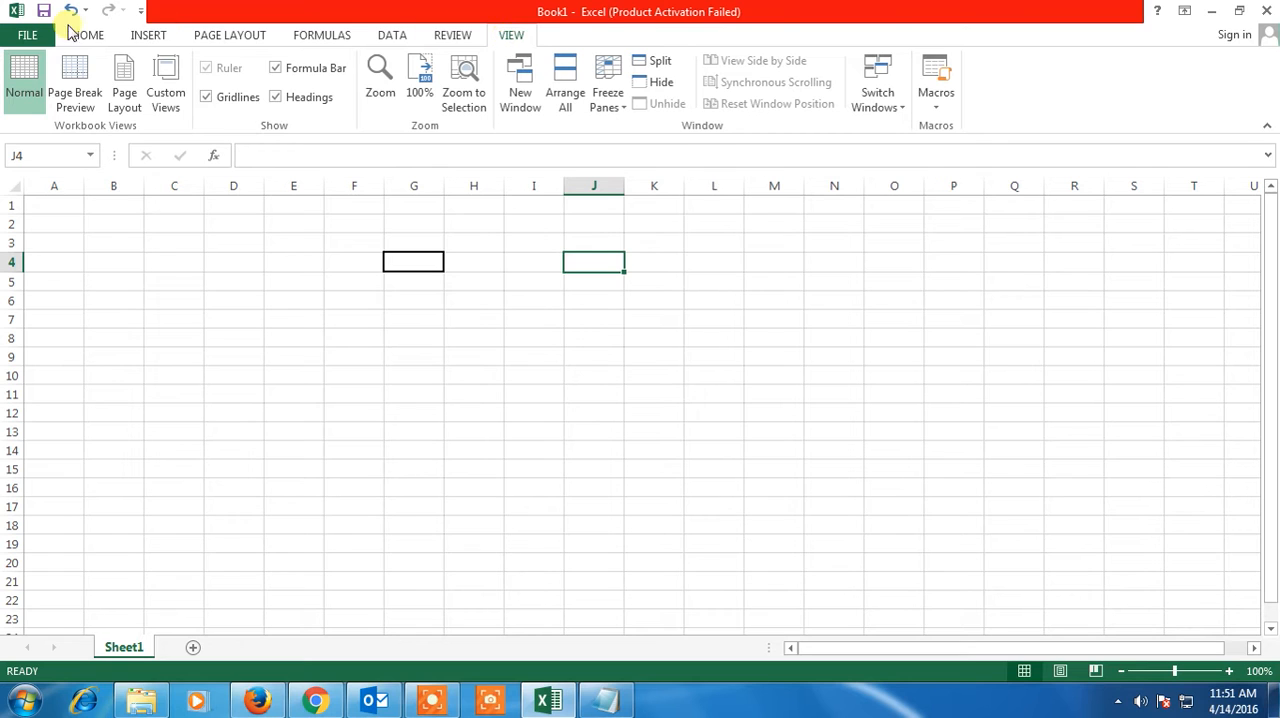
click(90, 38)
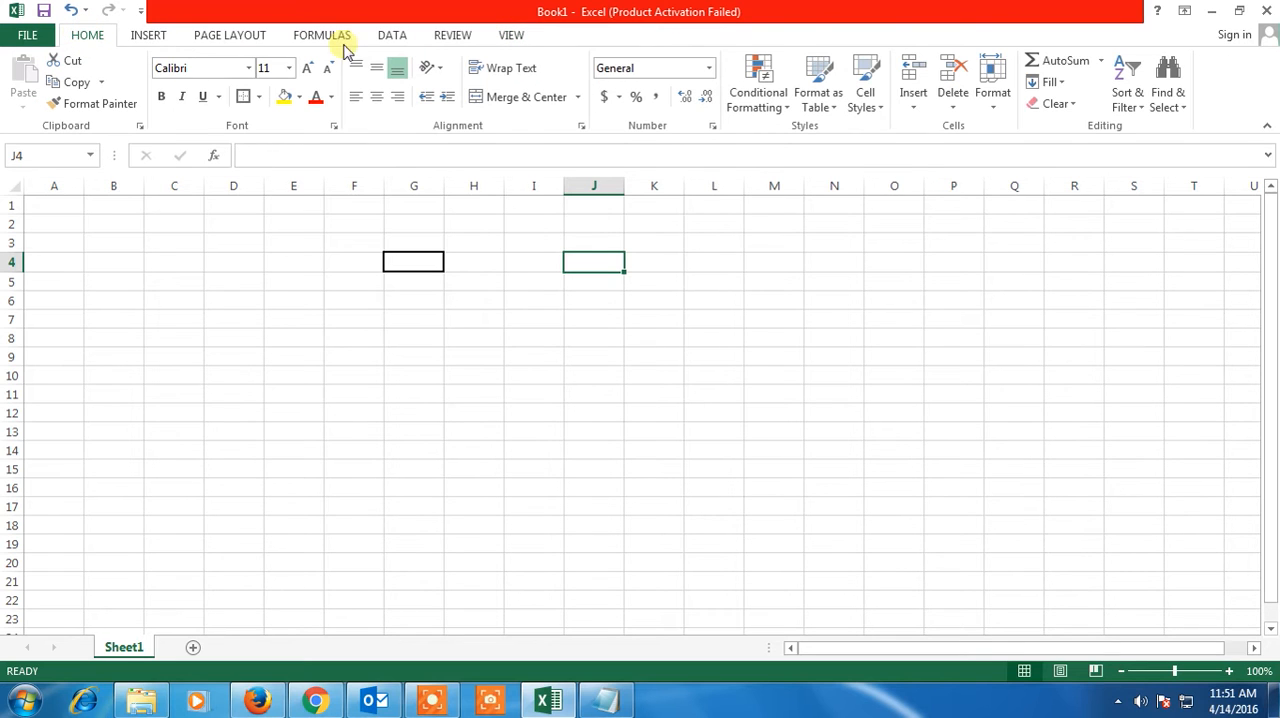
Start recording a macro named paintmered, stored in This Workbook
click(511, 37)
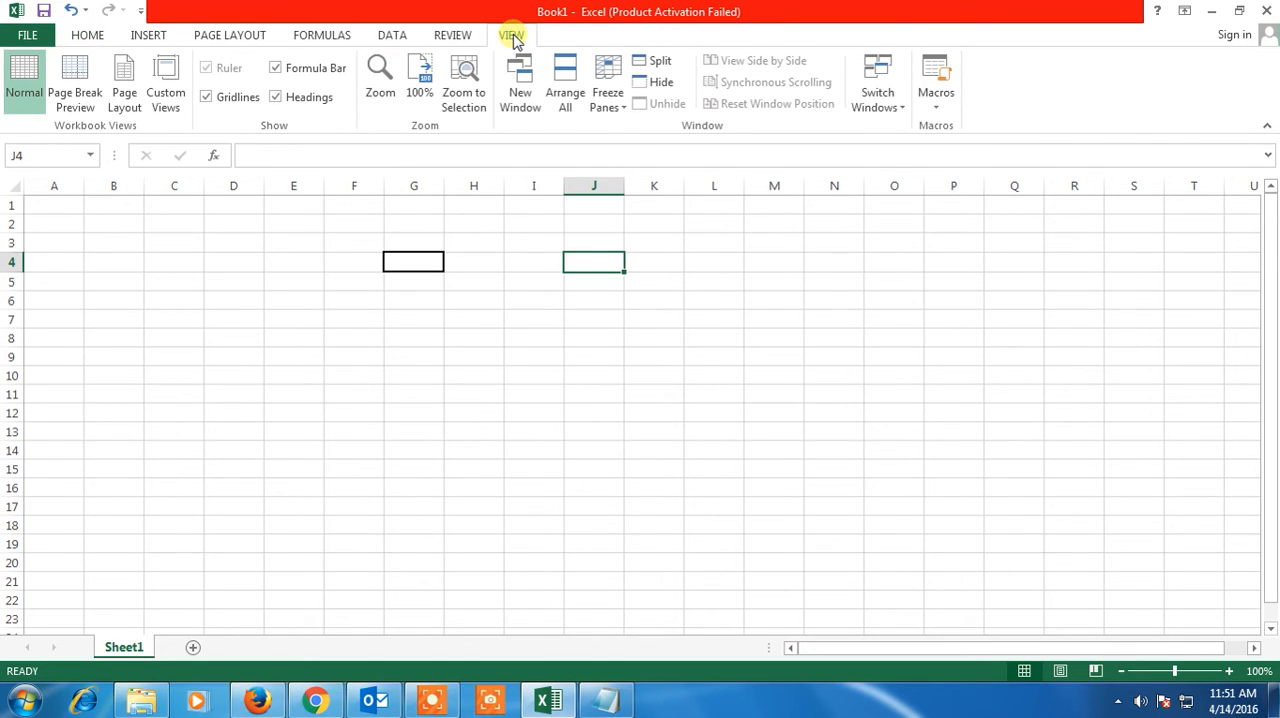
drag(886, 37, 928, 99)
double_click(928, 99)
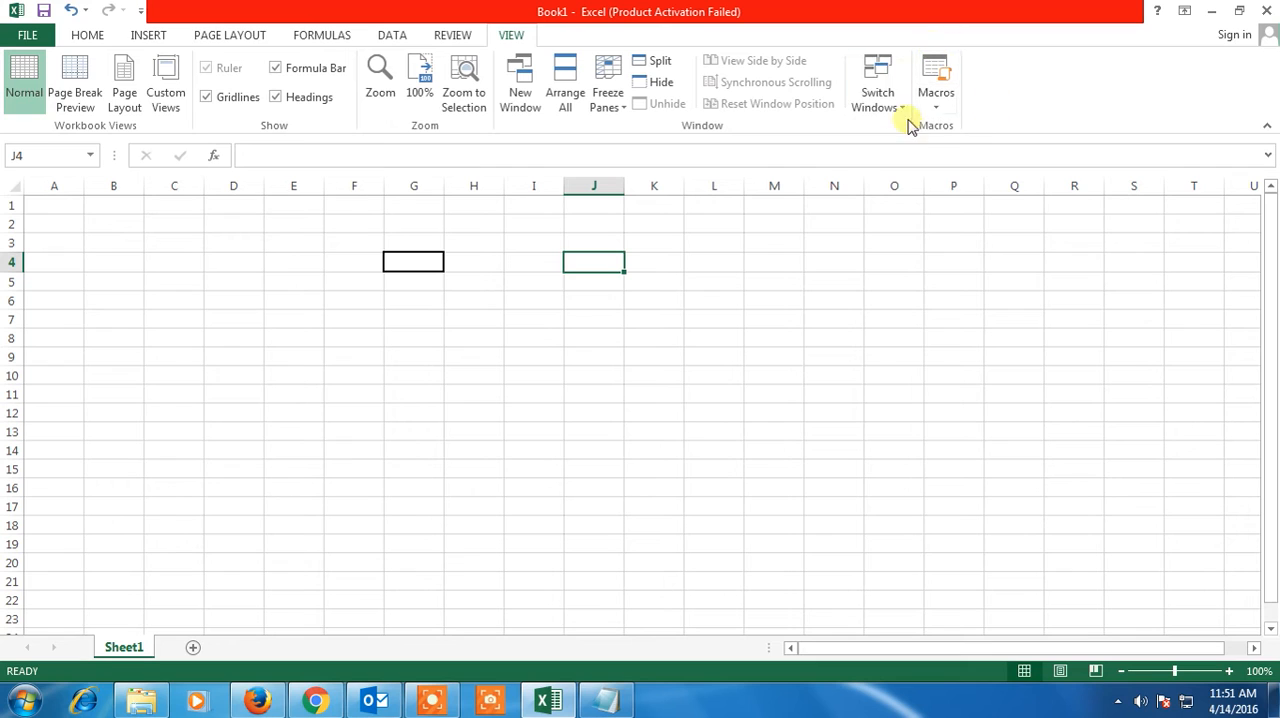
click(940, 106)
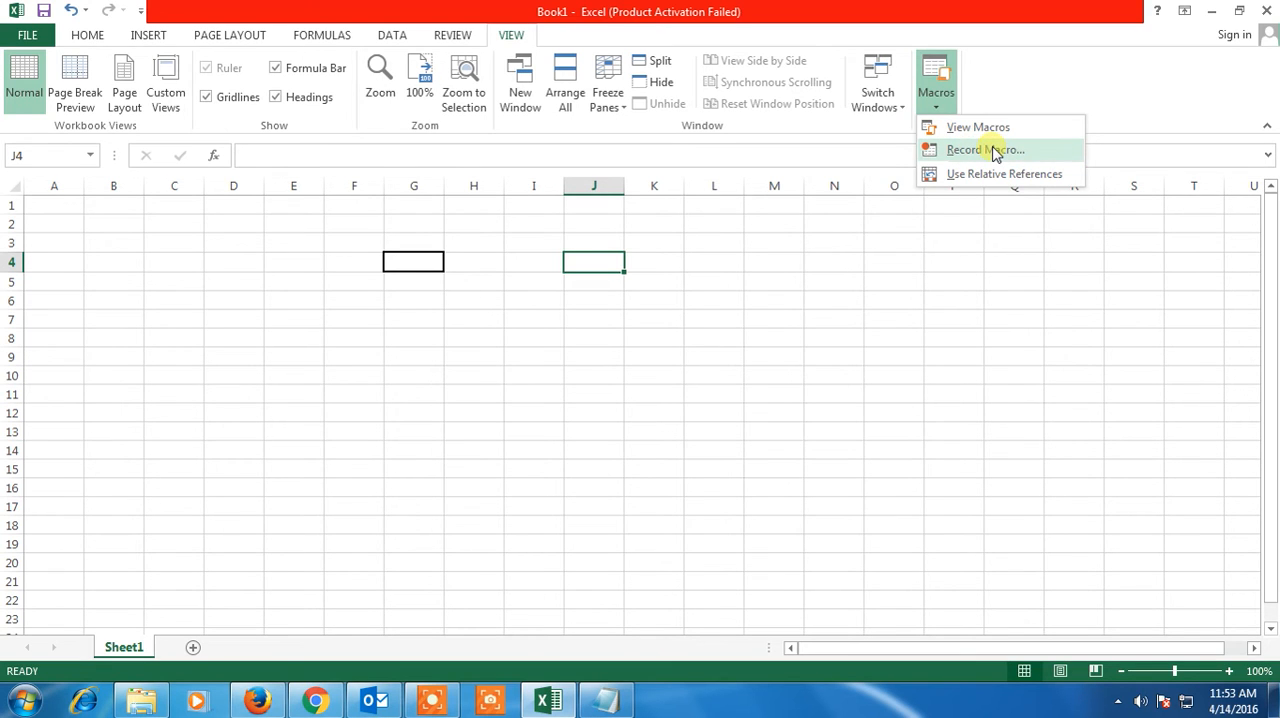
click(985, 150)
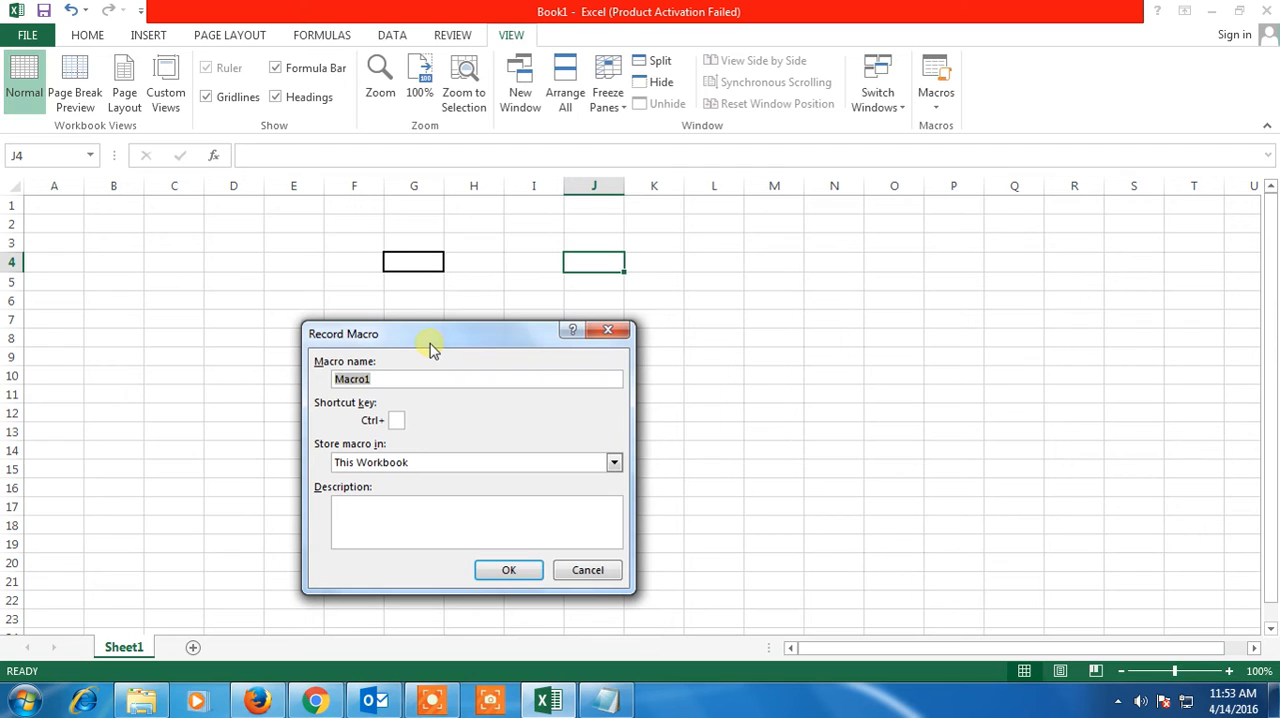
drag(434, 334, 912, 306)
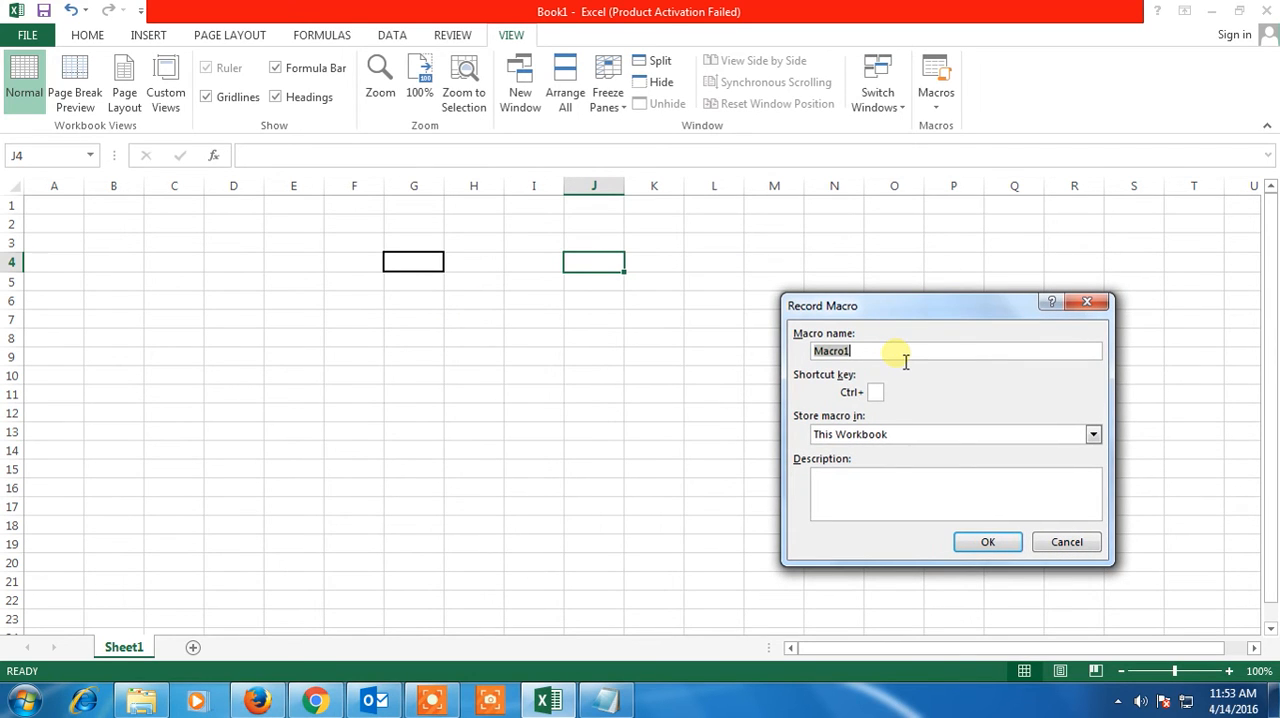
text(P)
key(BackSpace)
key(BackSpace)
key(BackSpace)
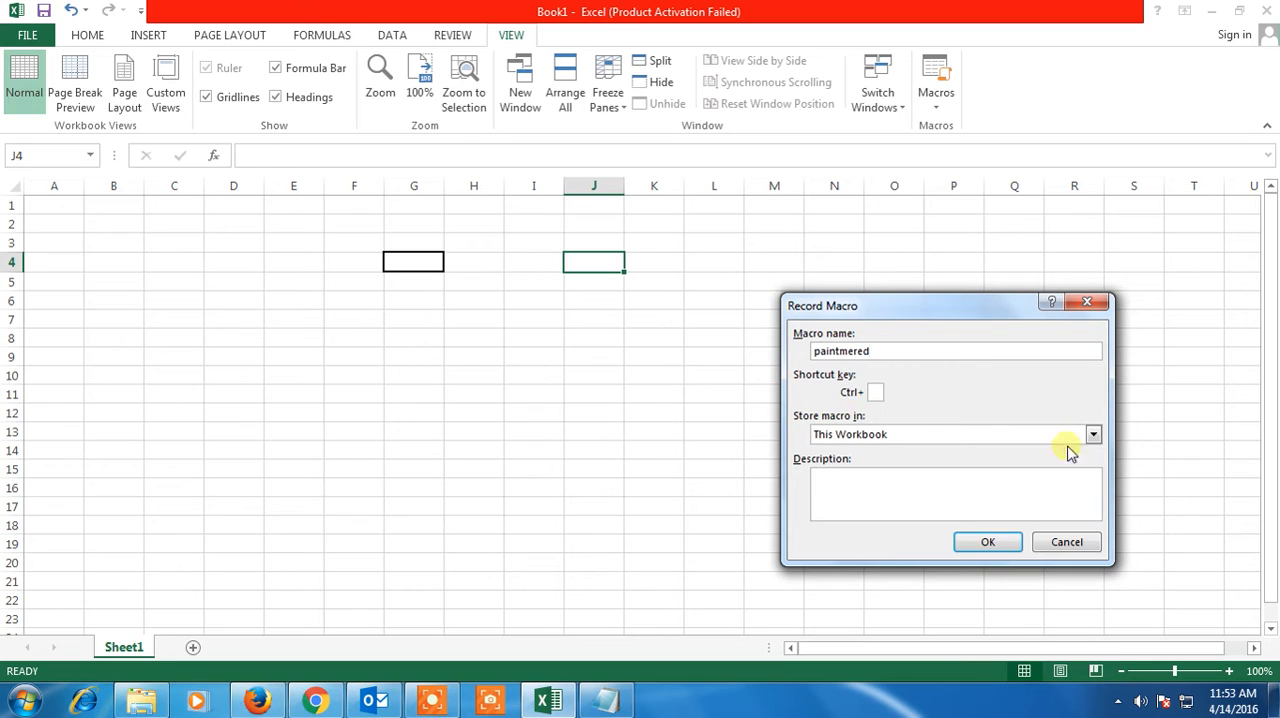
click(1011, 547)
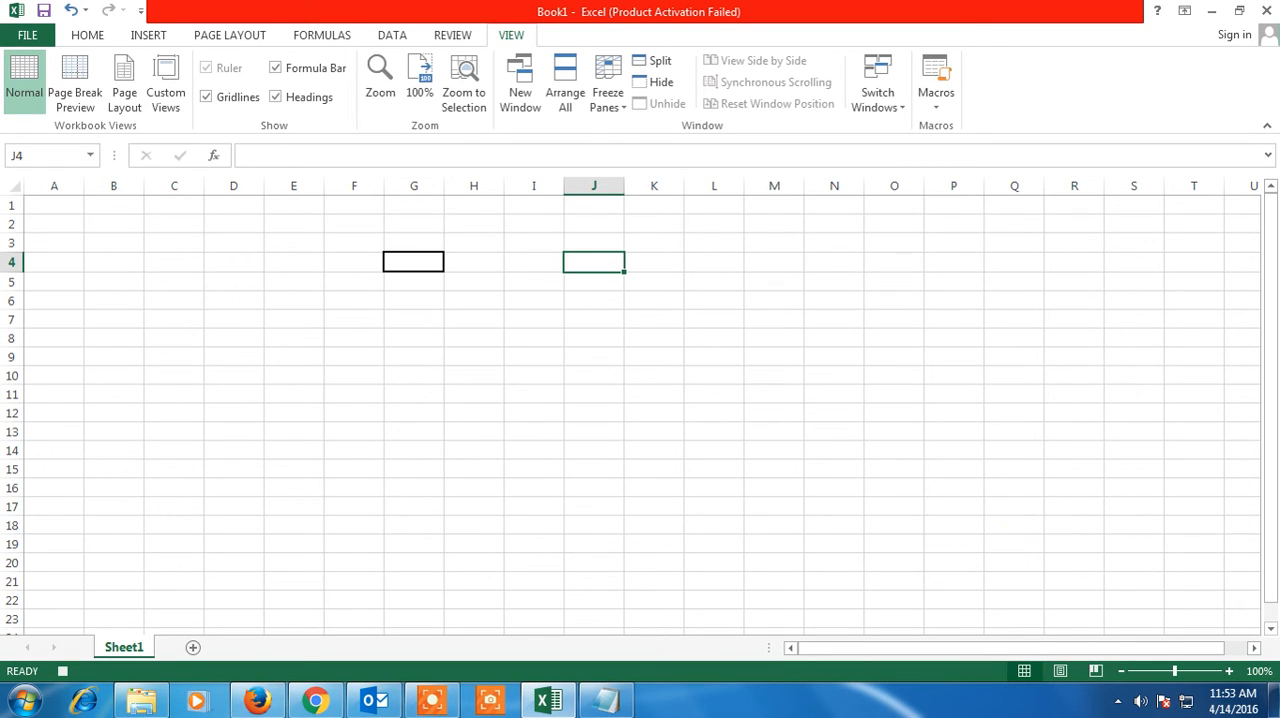
Fill cell J4 with the standard Red color while the macro is recording
click(941, 104)
click(940, 103)
click(97, 36)
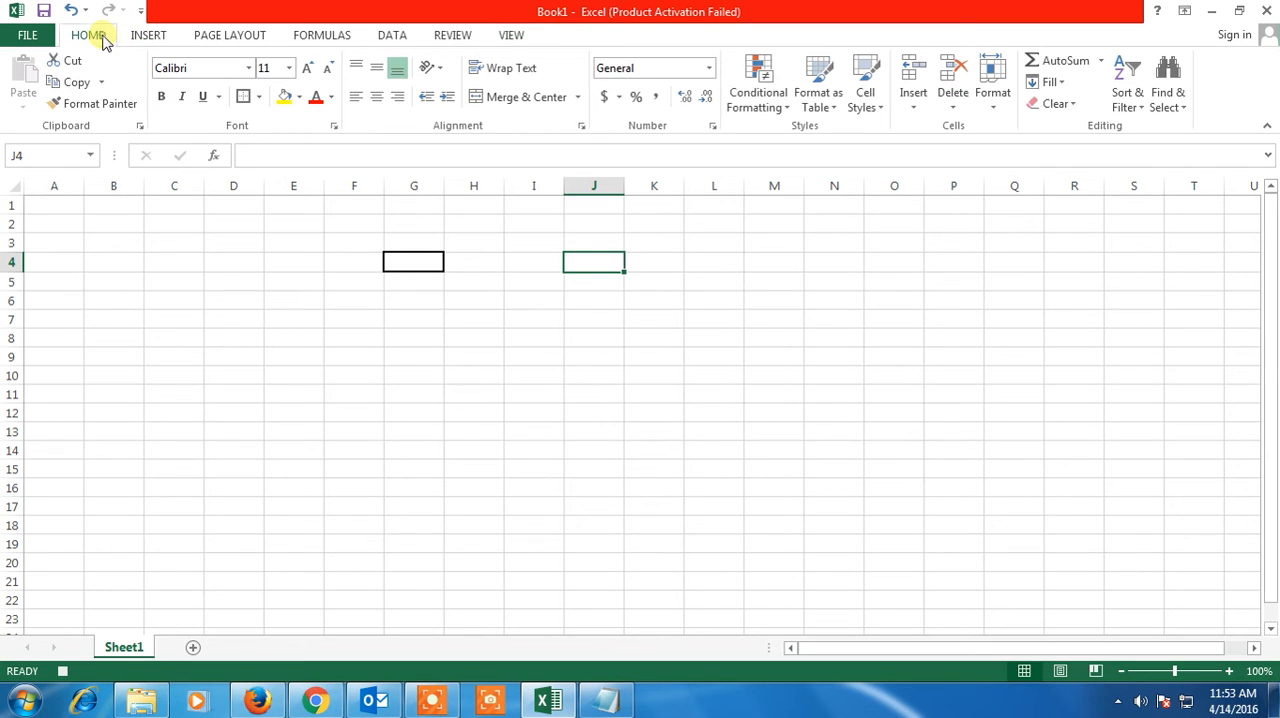
click(301, 97)
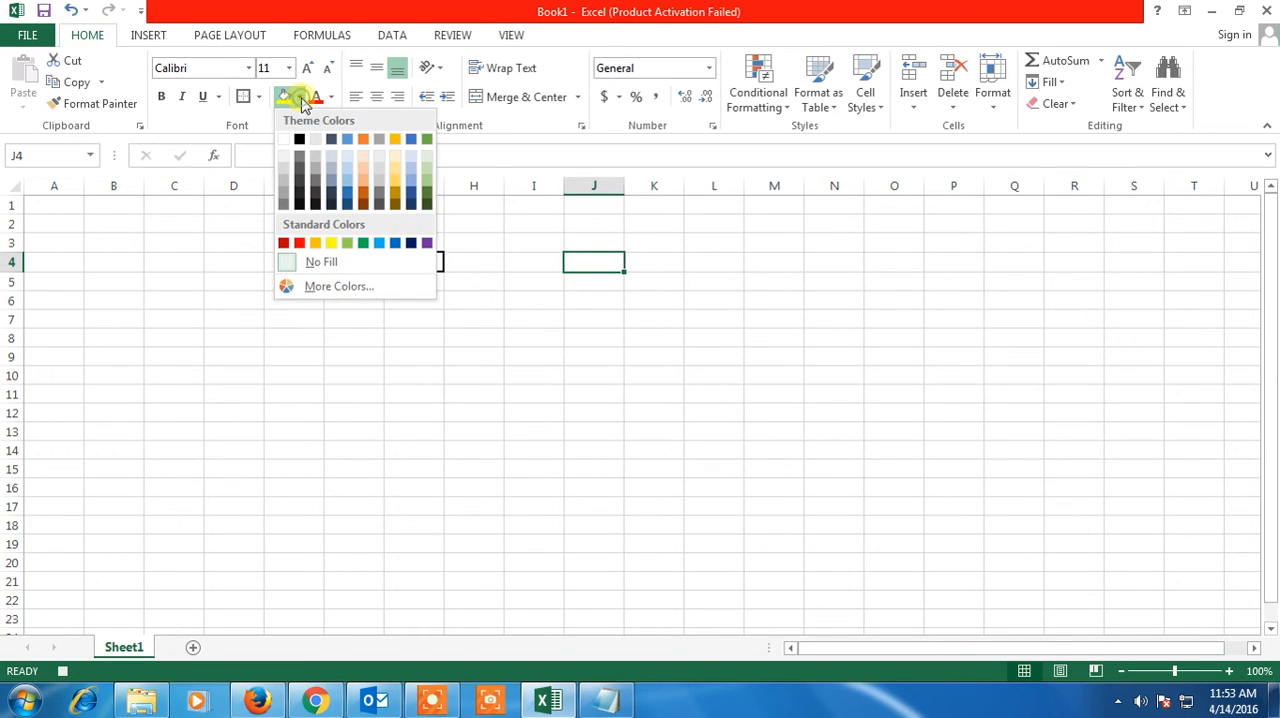
click(300, 244)
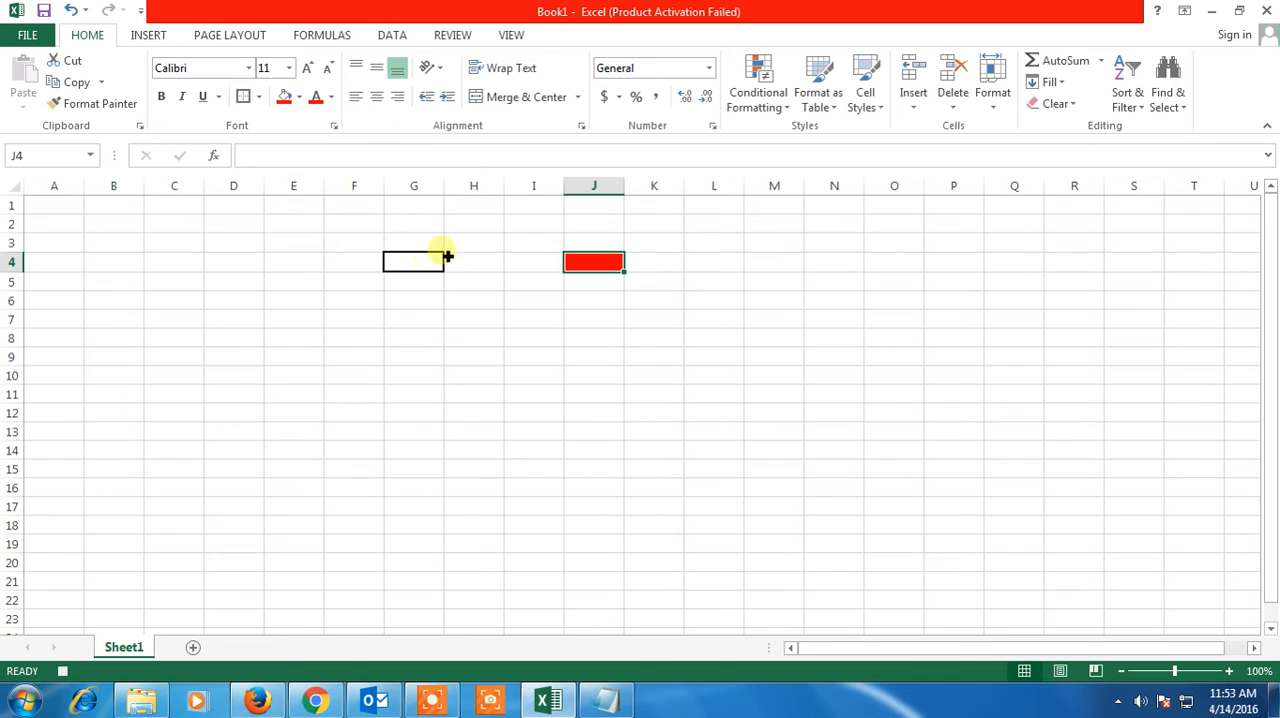
Stop recording the macro
click(511, 35)
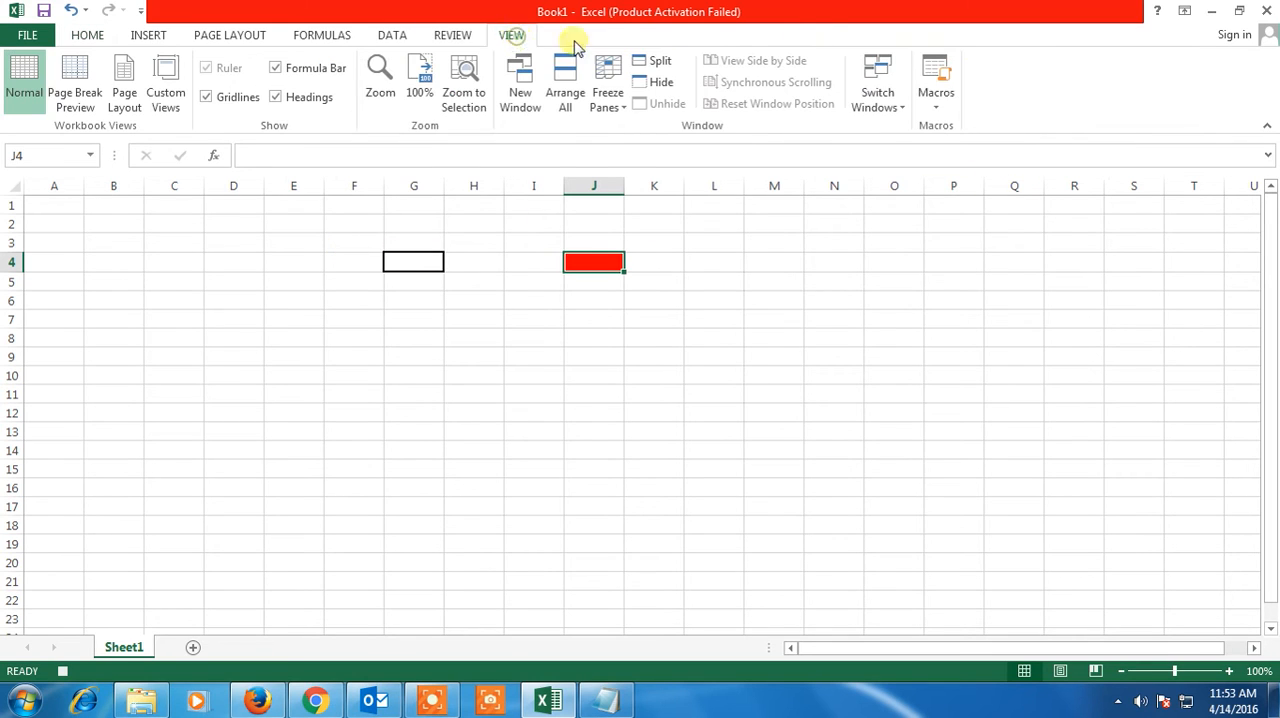
click(938, 108)
click(985, 149)
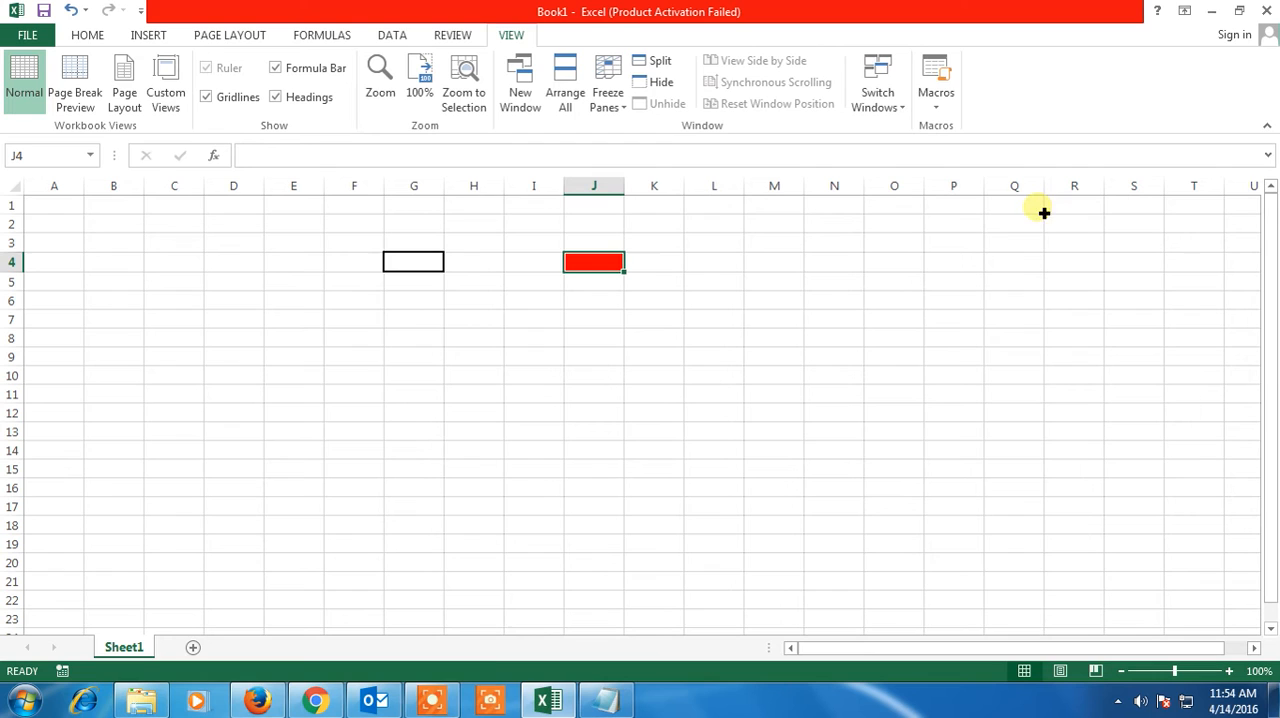
click(490, 699)
click(745, 622)
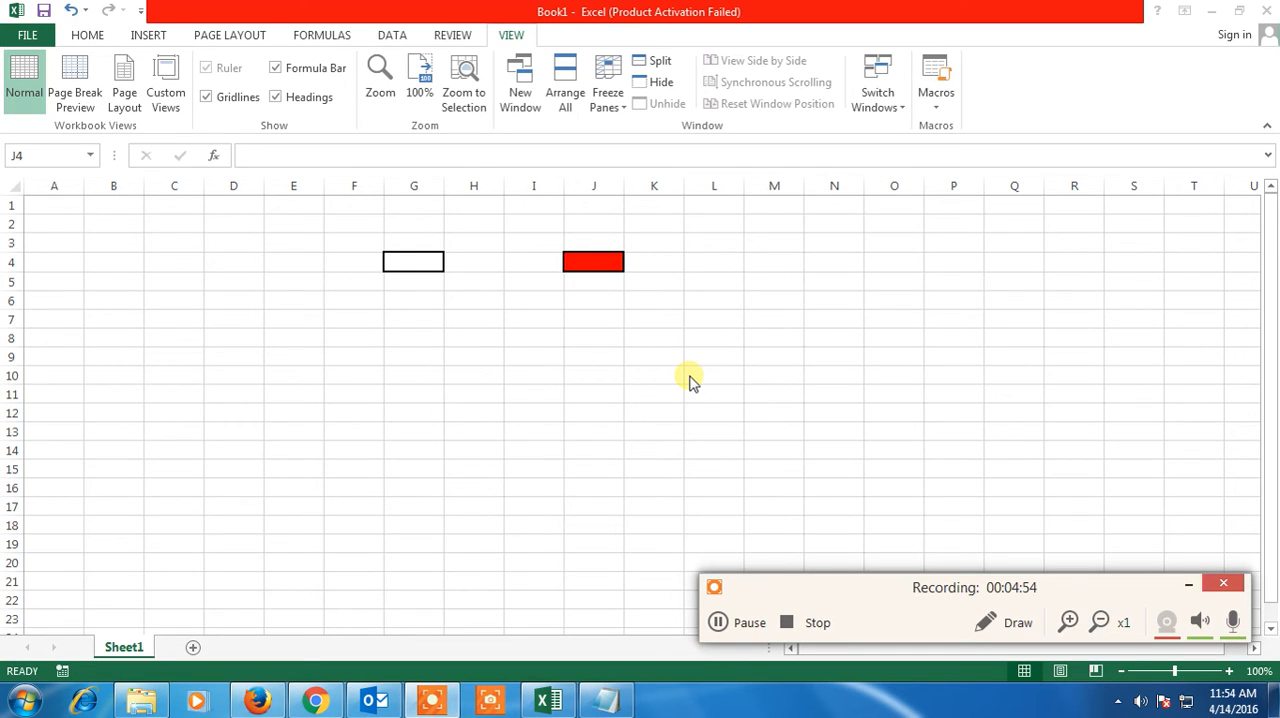
click(1188, 587)
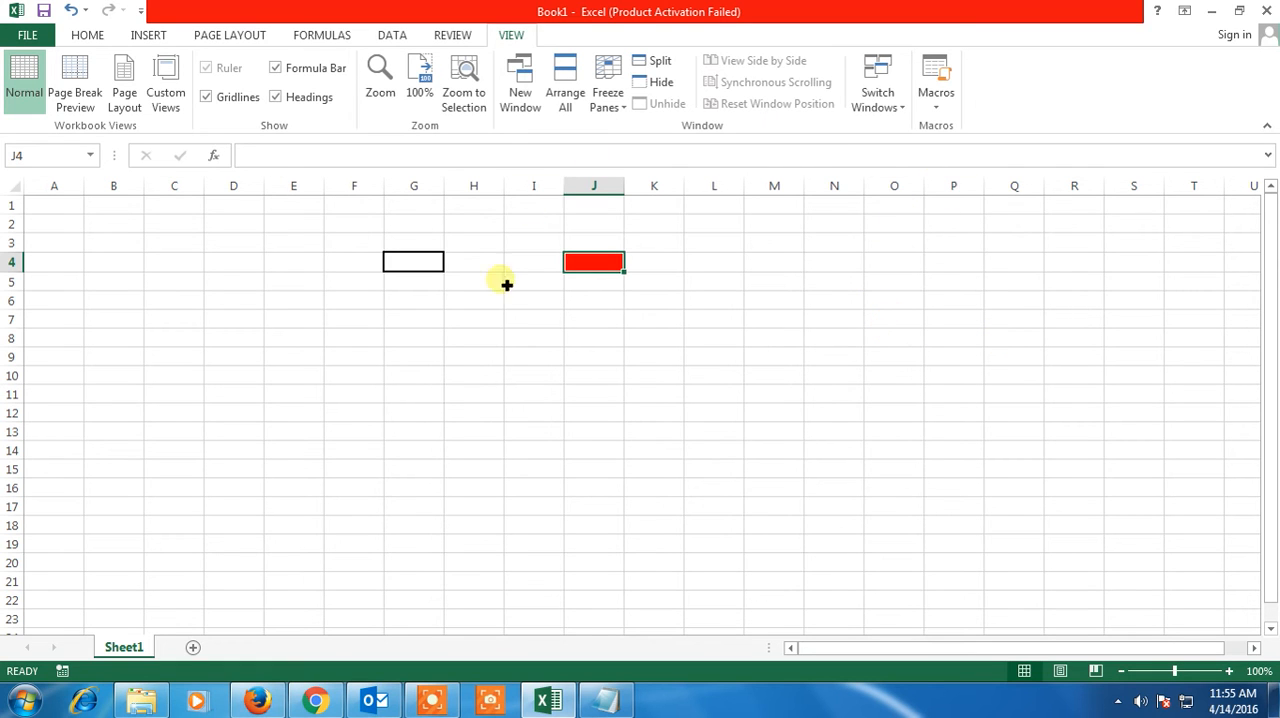
Draw a rounded rectangle about 1.21" wide and 0.43" high over columns C and D in rows 1–2, labelled "Paint It Red"
click(148, 35)
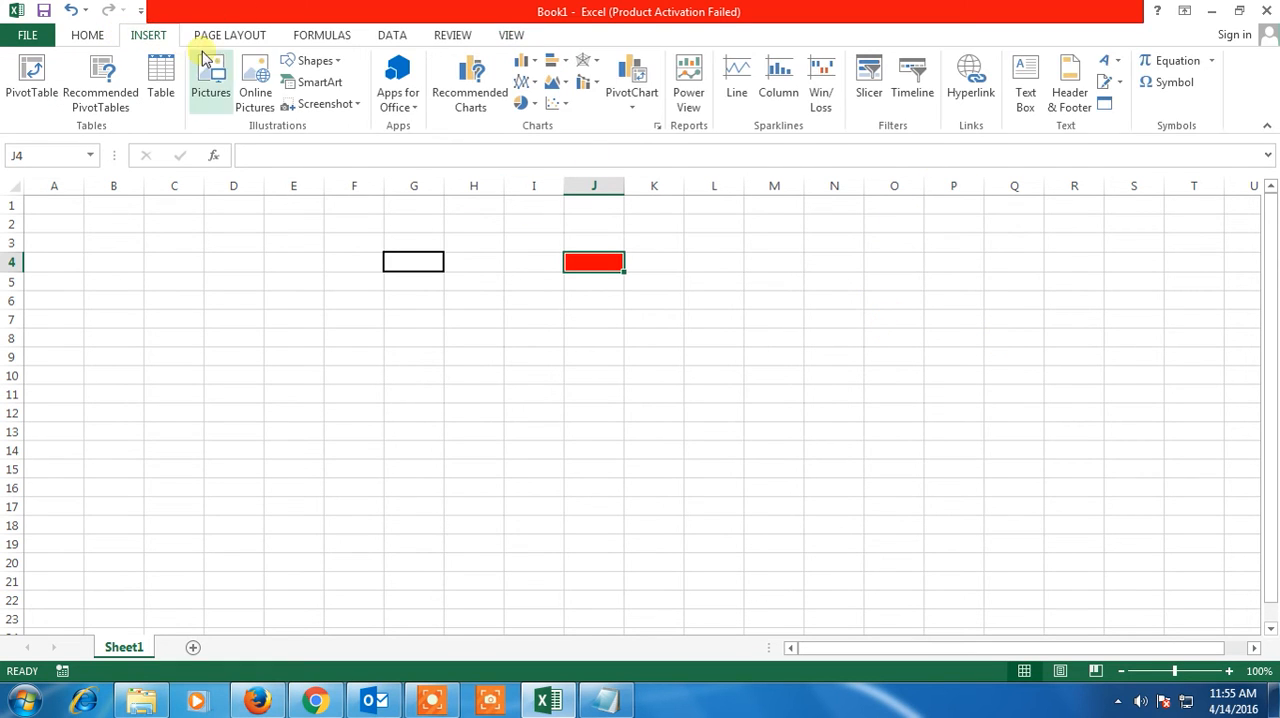
click(337, 62)
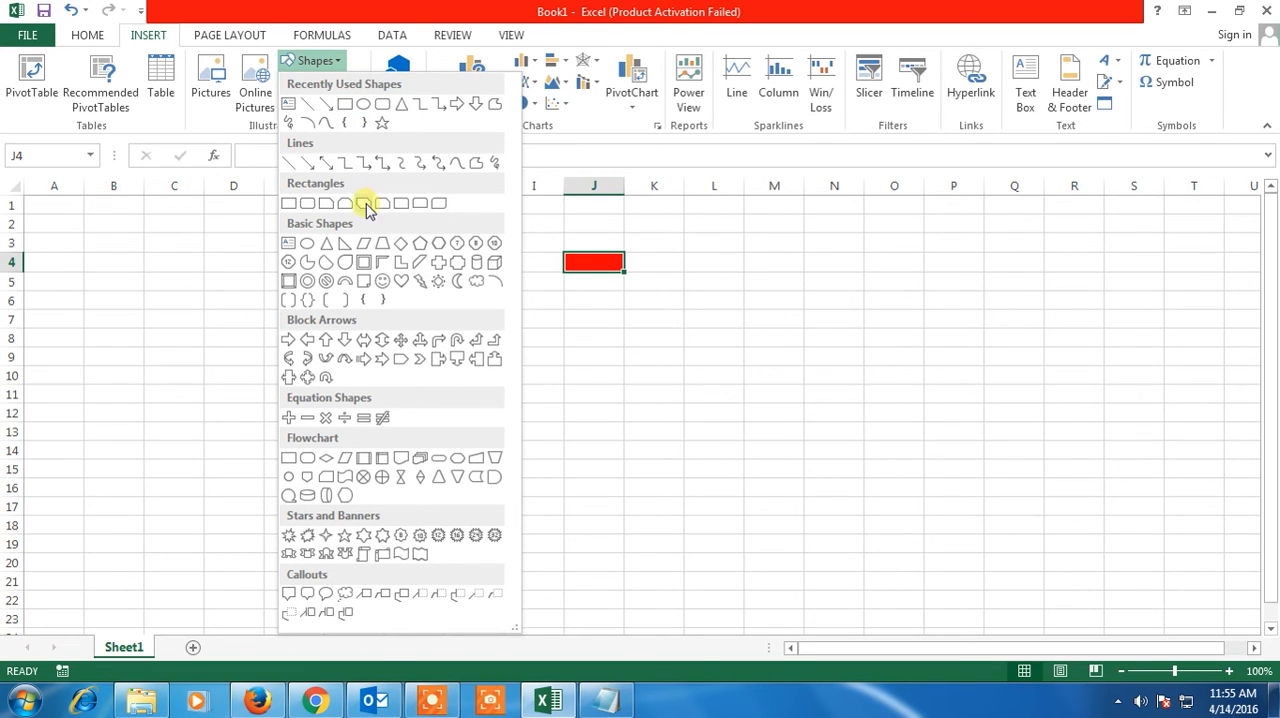
click(312, 204)
mouse_move(64, 231)
mouse_down()
mouse_move(83, 271)
mouse_move(188, 283)
mouse_move(163, 257)
mouse_move(214, 222)
mouse_move(227, 228)
mouse_up()
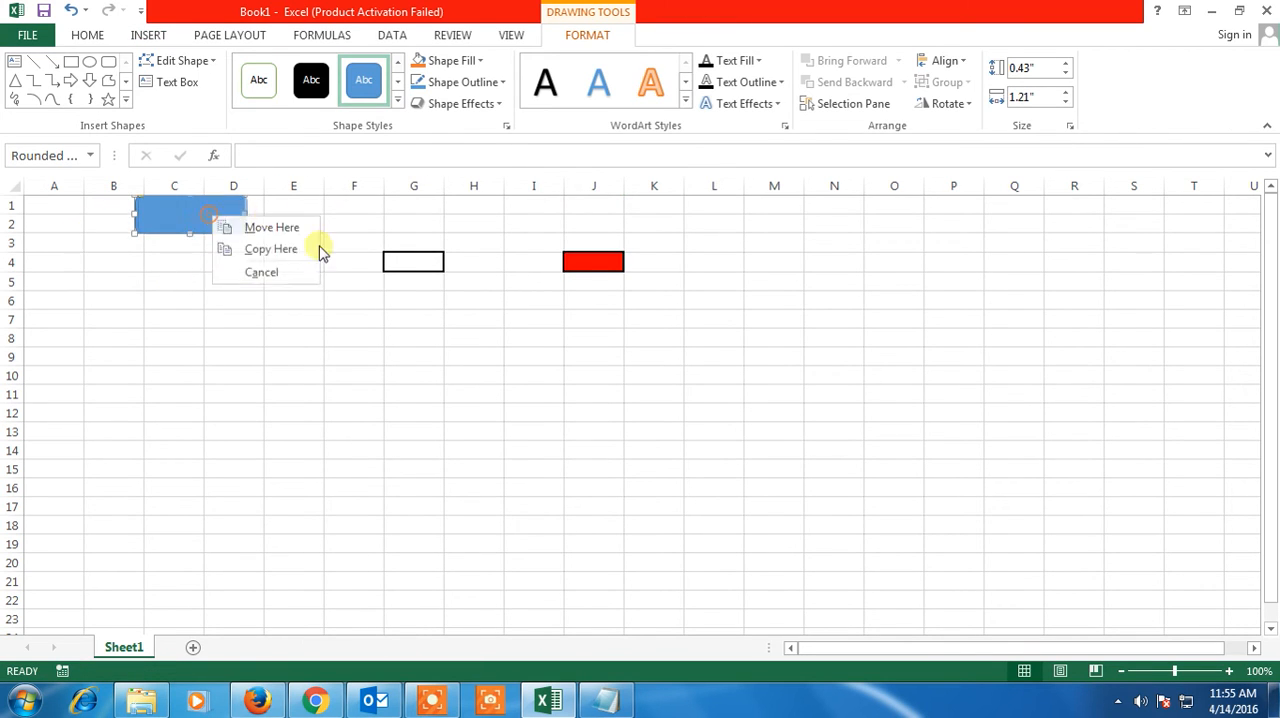
click(289, 259)
right_click(193, 213)
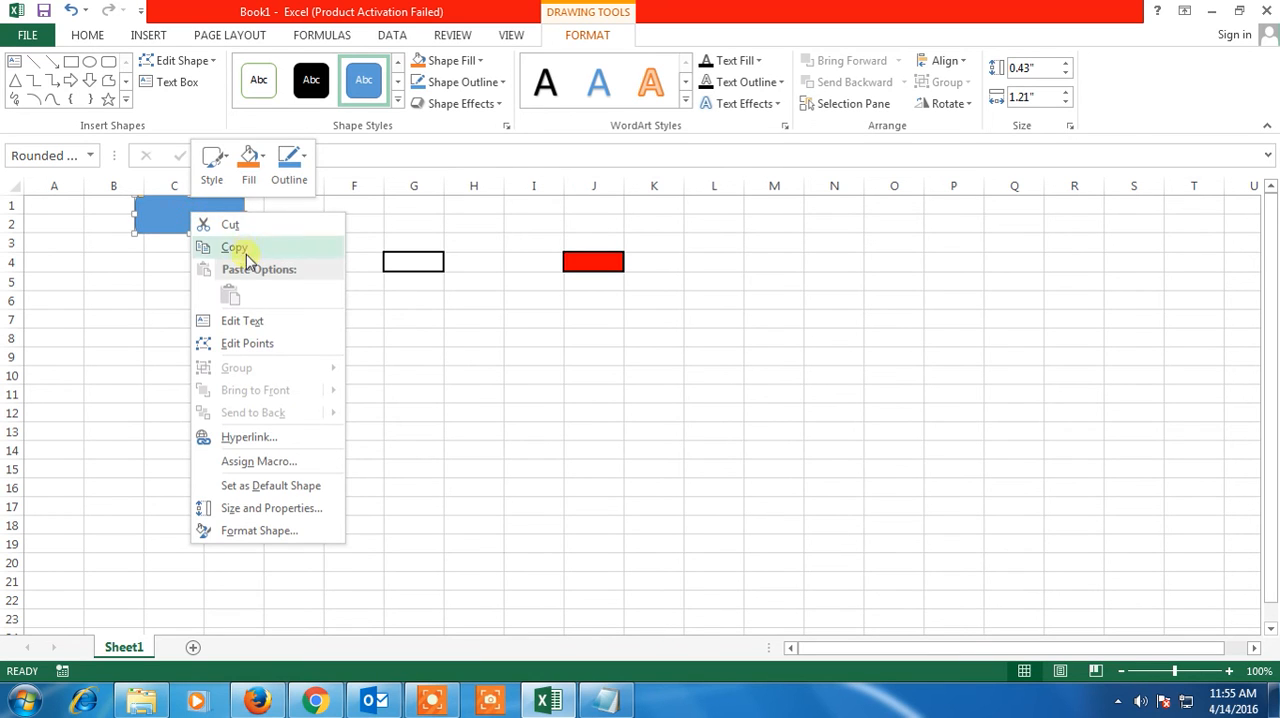
click(242, 321)
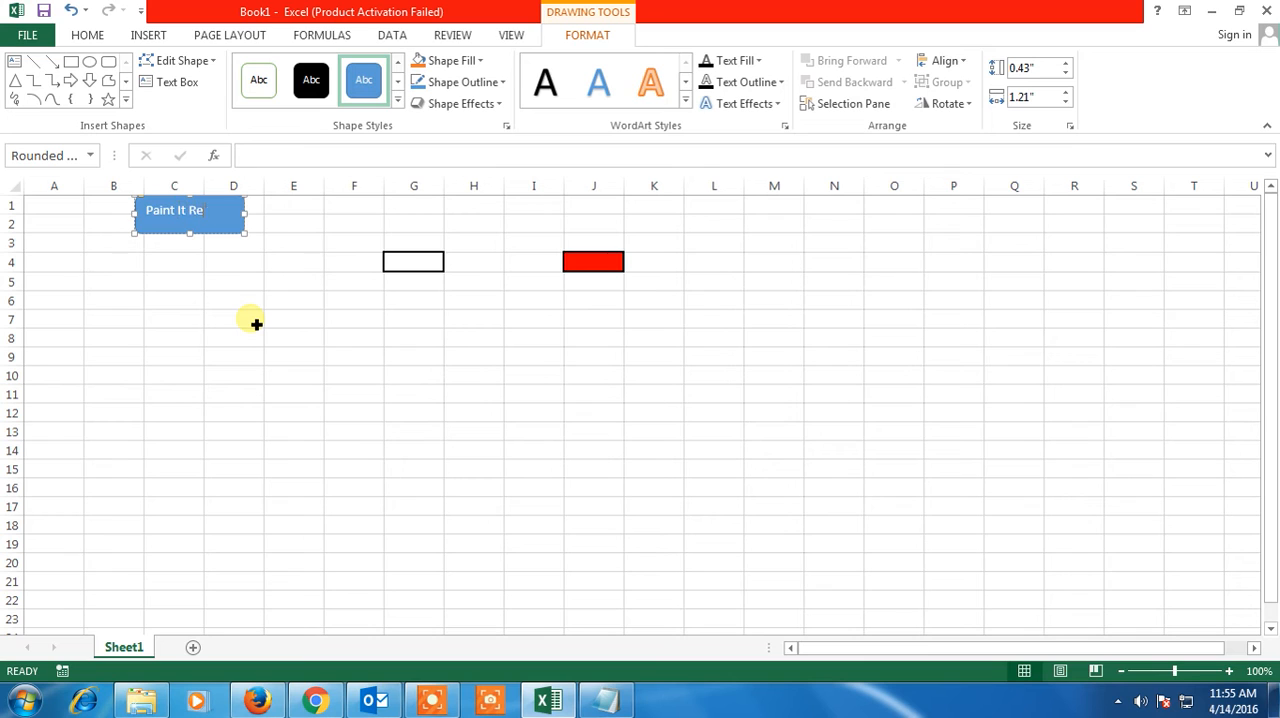
right_click(212, 224)
click(285, 541)
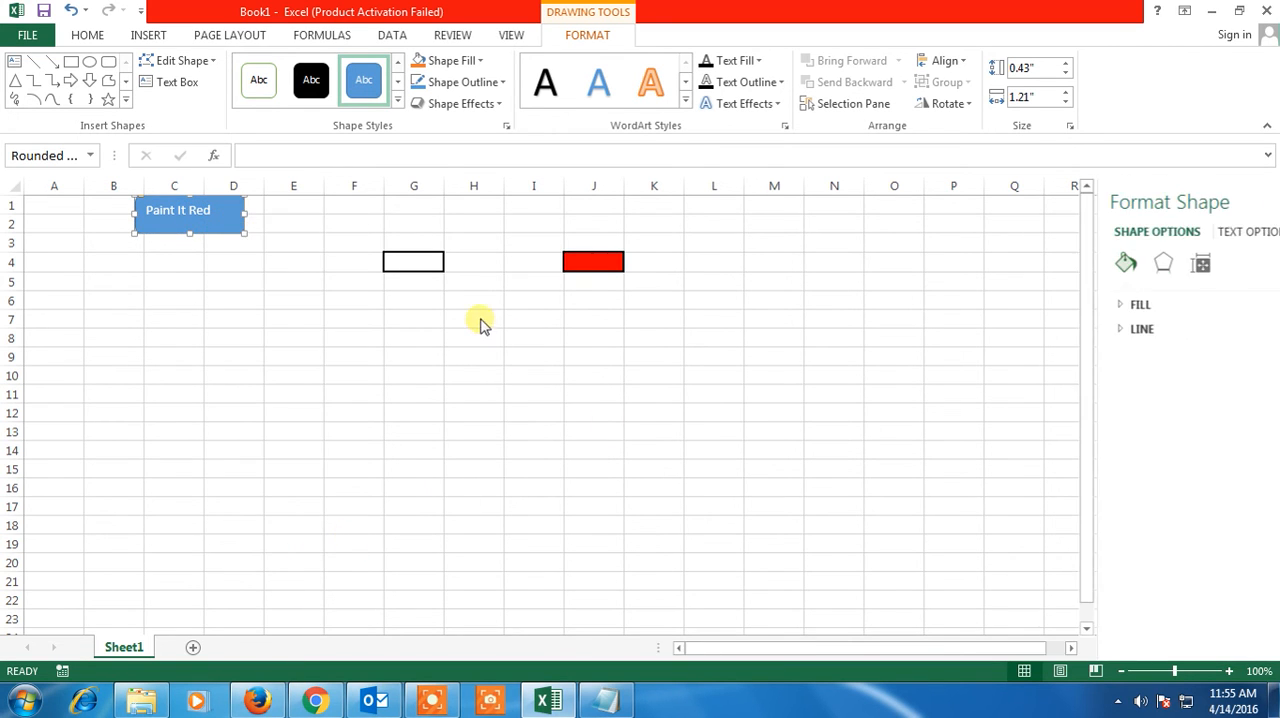
click(1080, 262)
click(1263, 199)
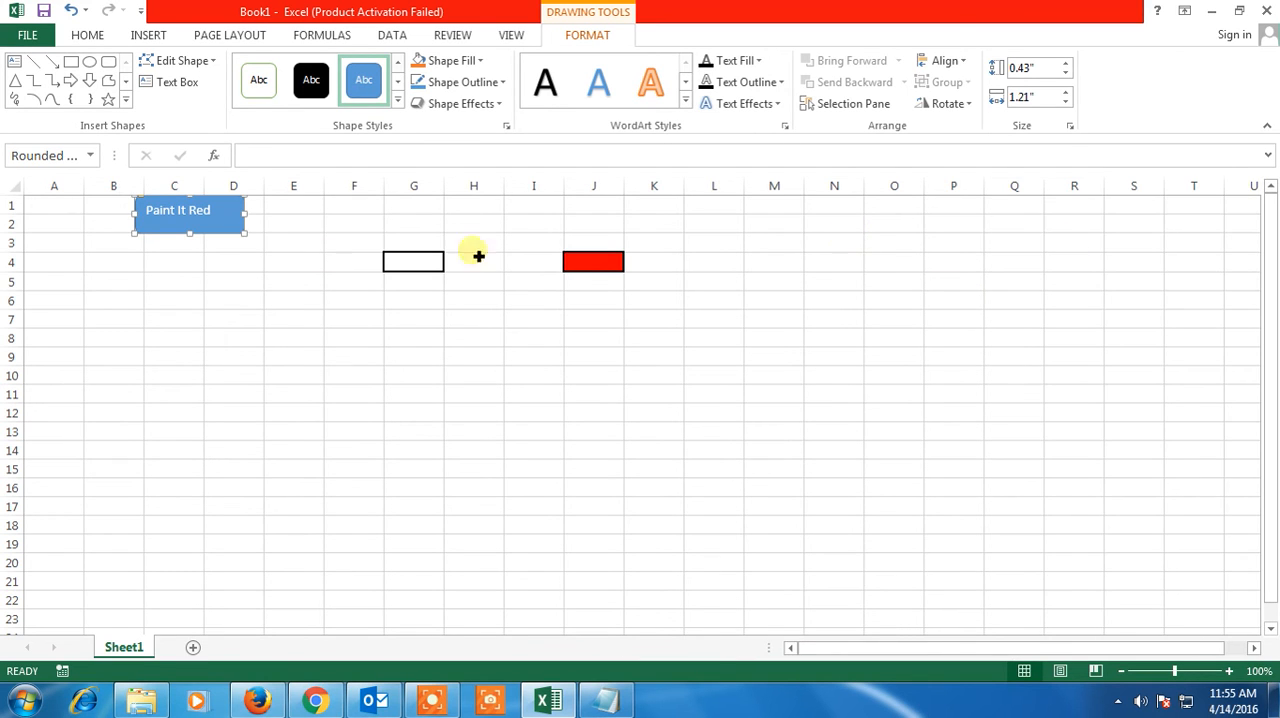
Move the Paint It Red shape down to rows 2–4 and assign the paintmered macro to it
drag(254, 229, 252, 256)
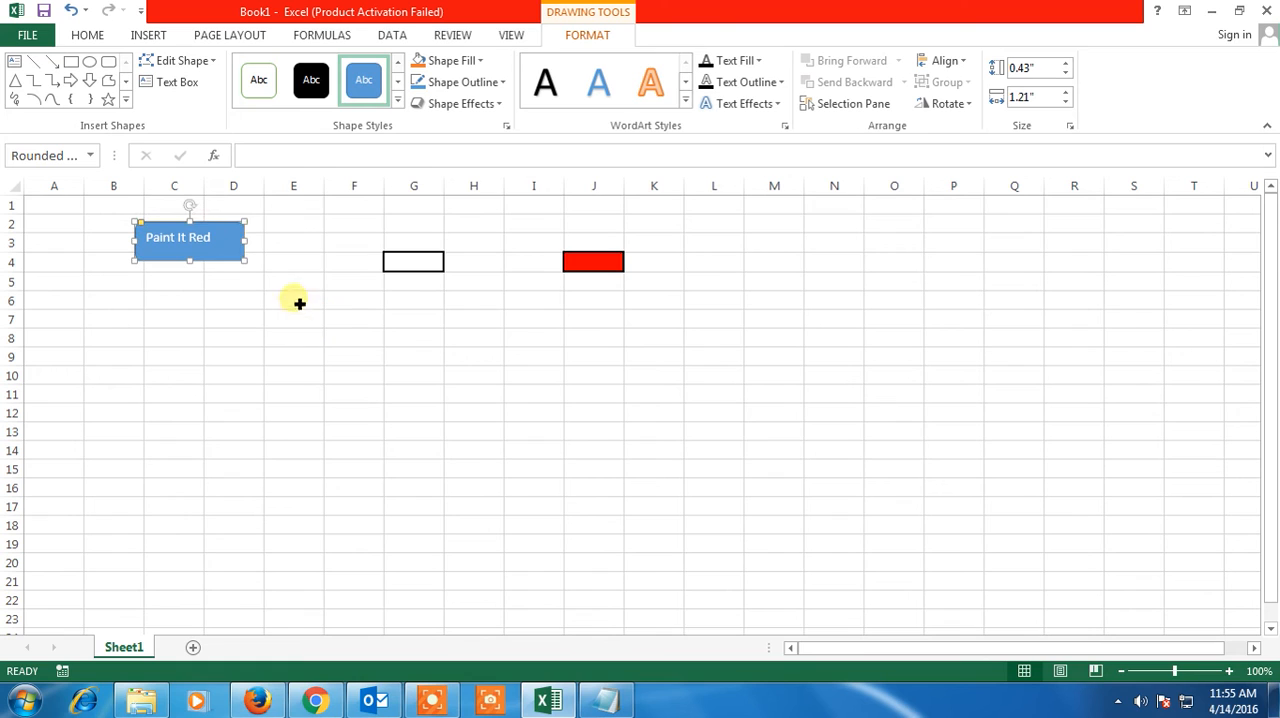
right_click(223, 240)
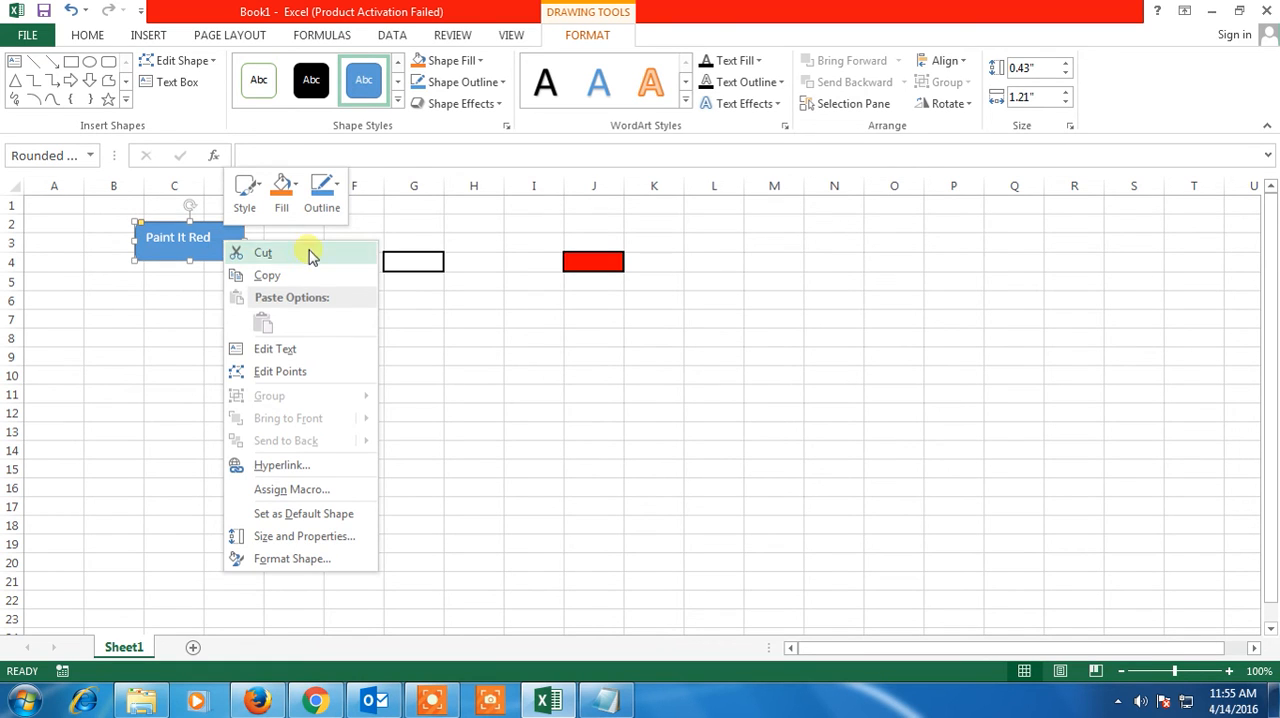
click(300, 489)
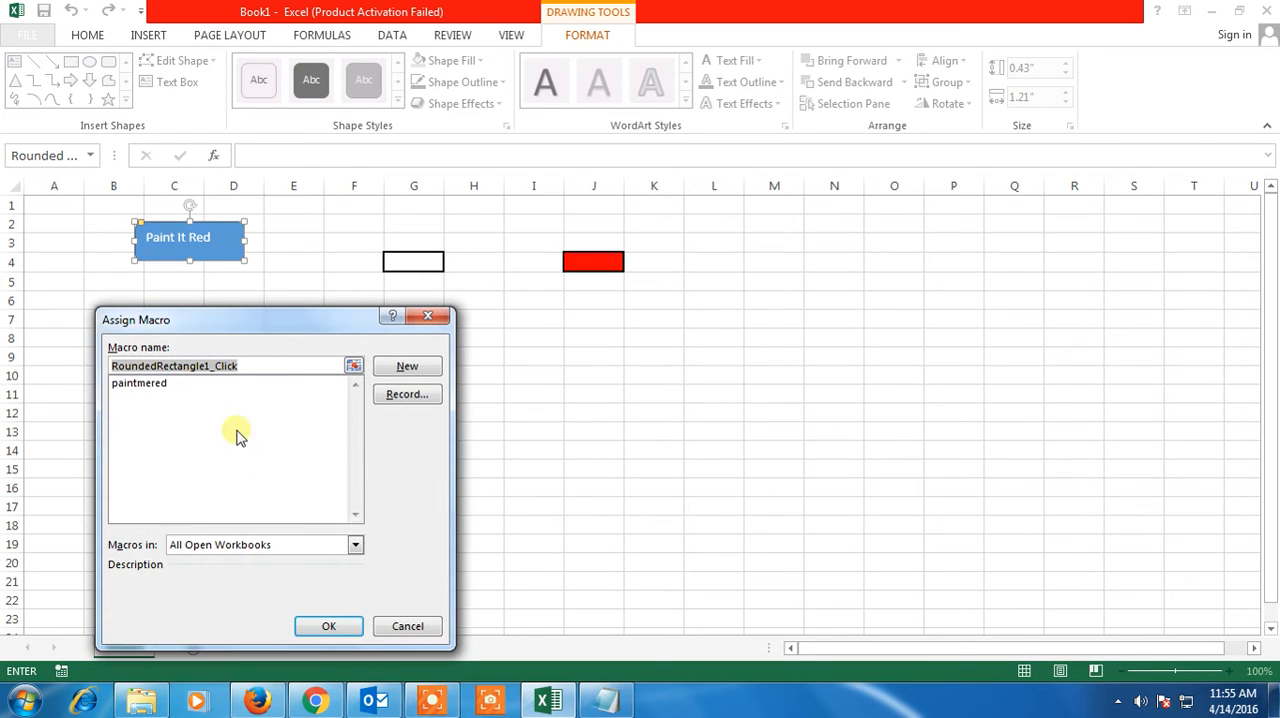
click(157, 384)
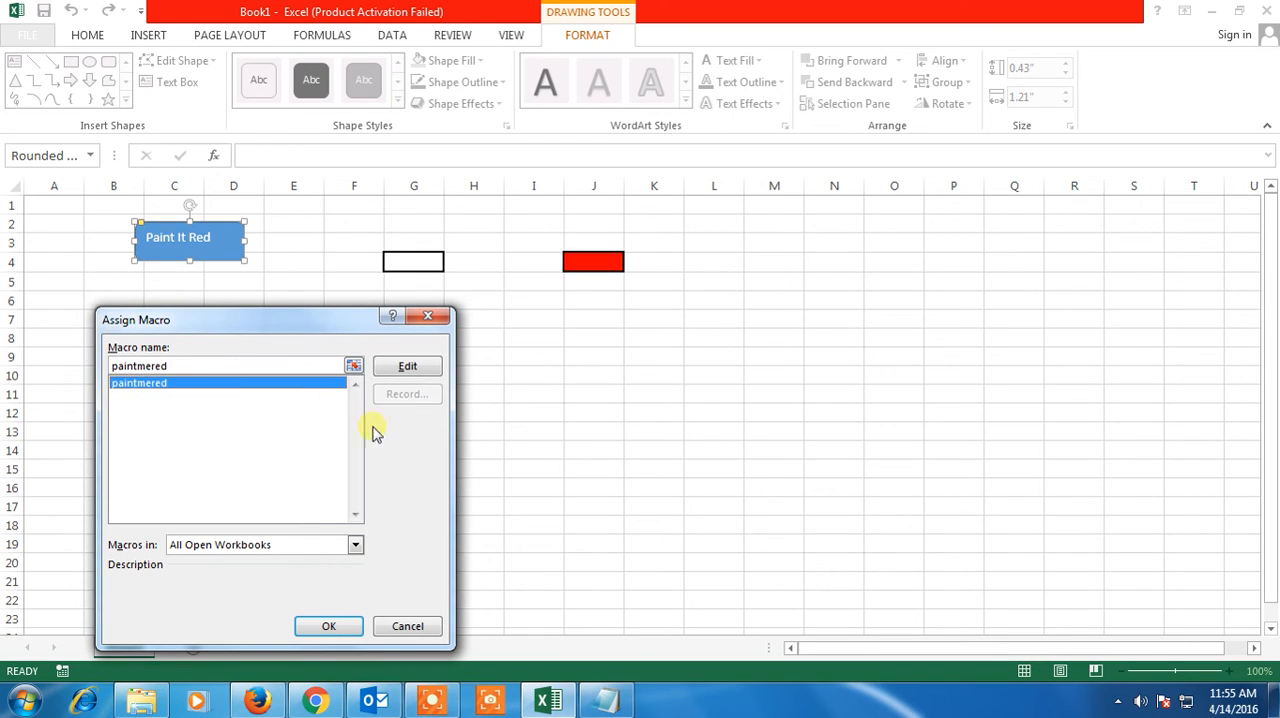
click(341, 630)
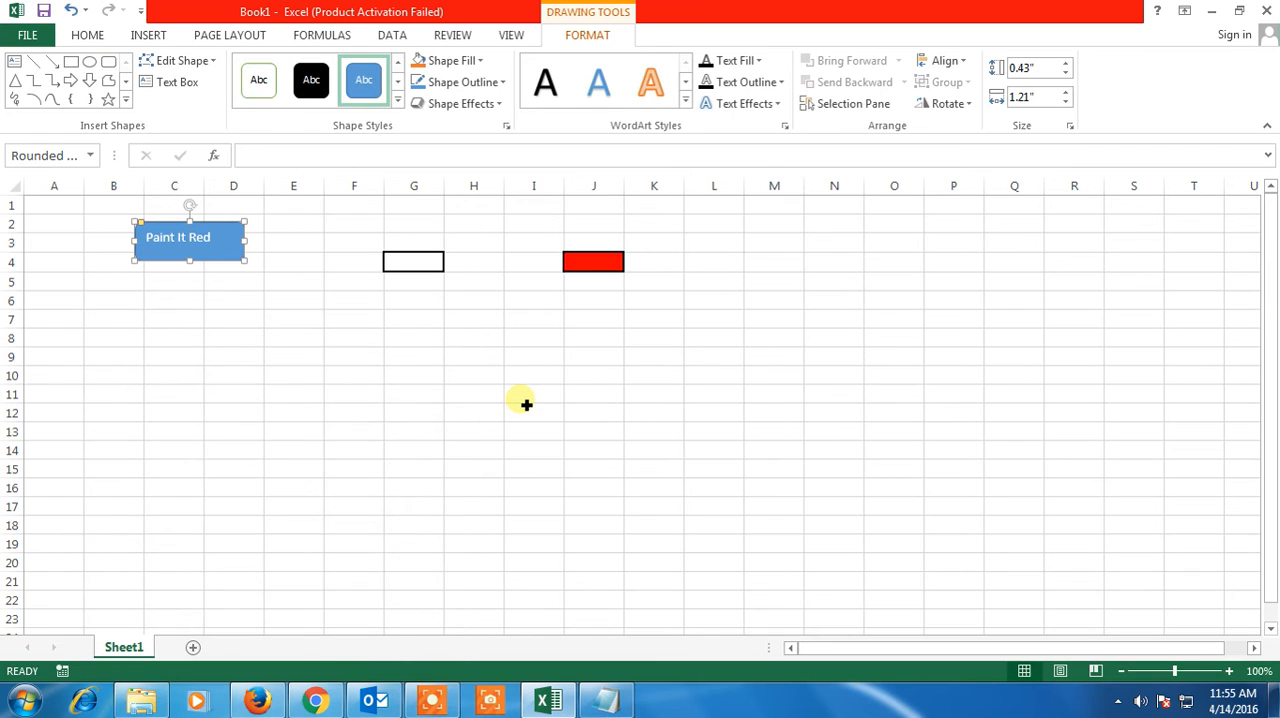
click(526, 404)
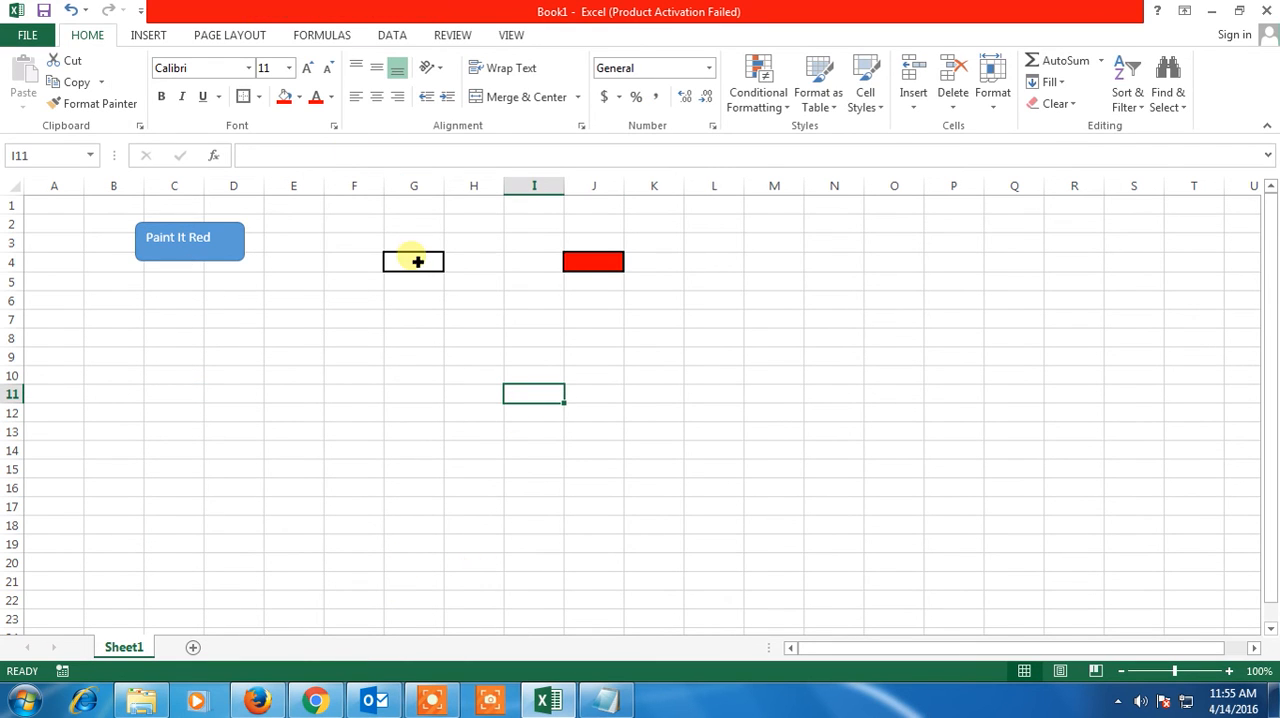
Fill cell G4 with red by running the macro from the Paint It Red shape
click(594, 262)
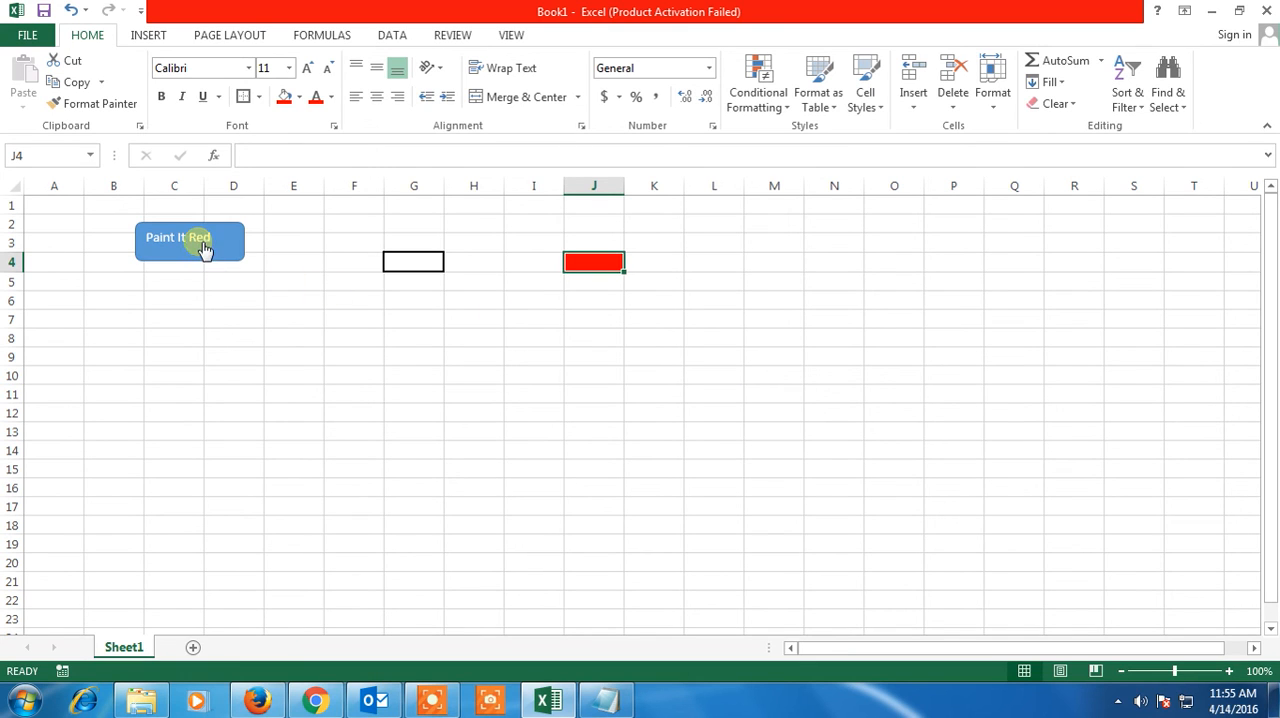
click(421, 266)
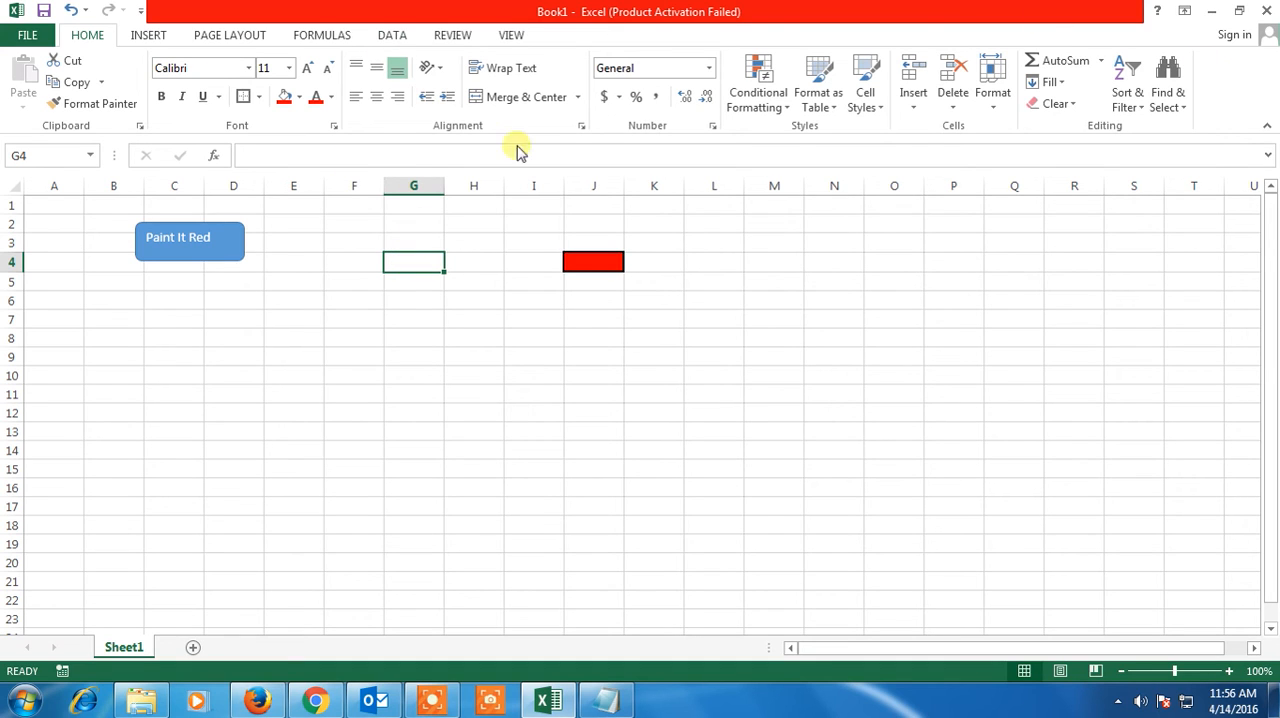
click(512, 35)
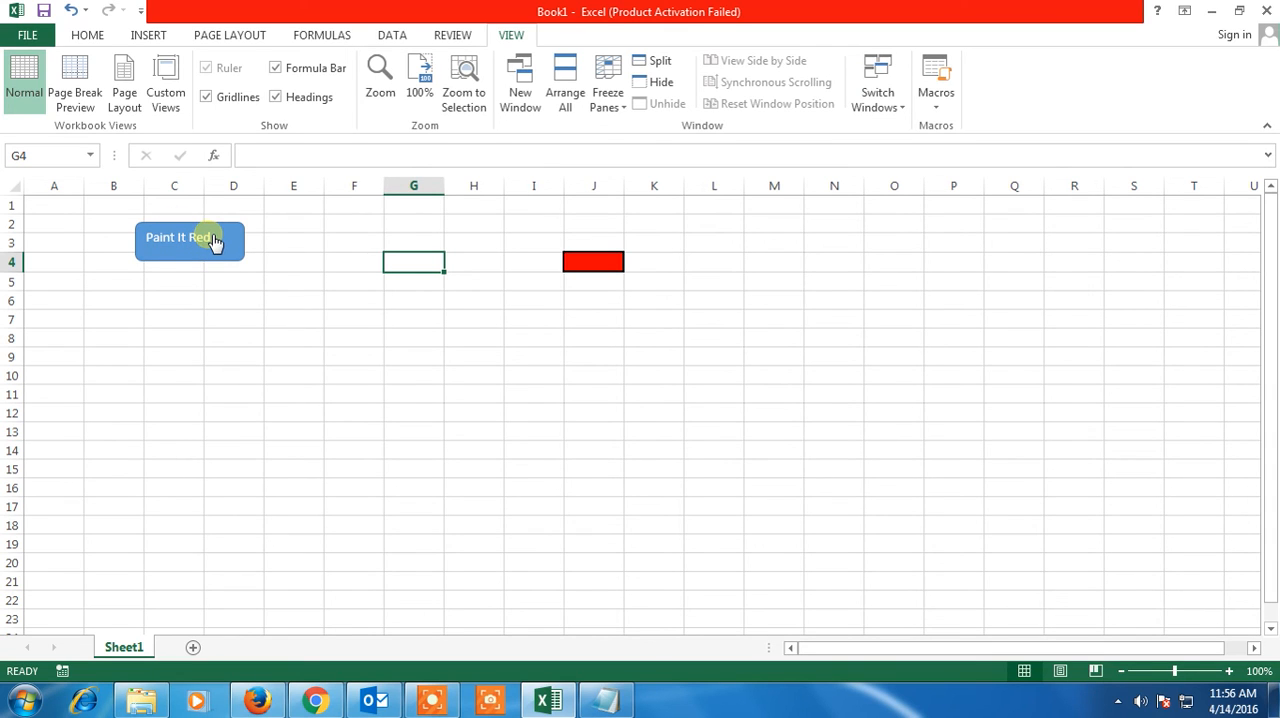
click(617, 266)
click(417, 267)
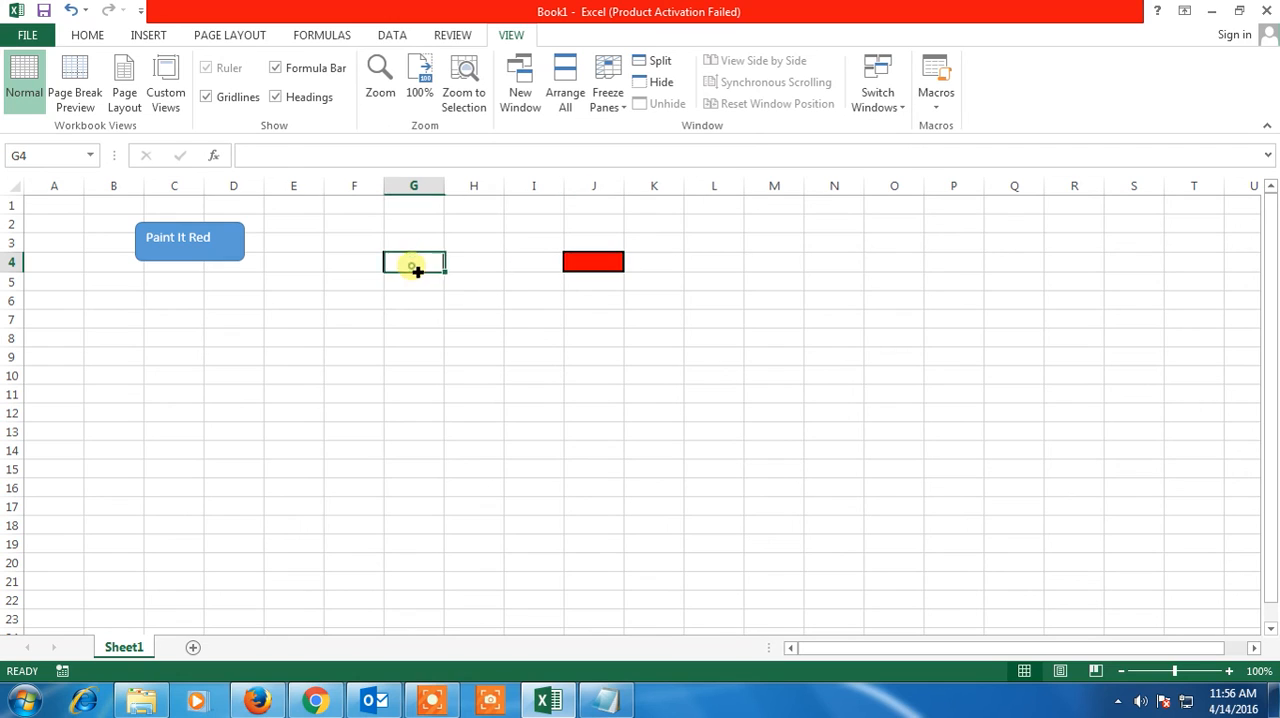
click(195, 238)
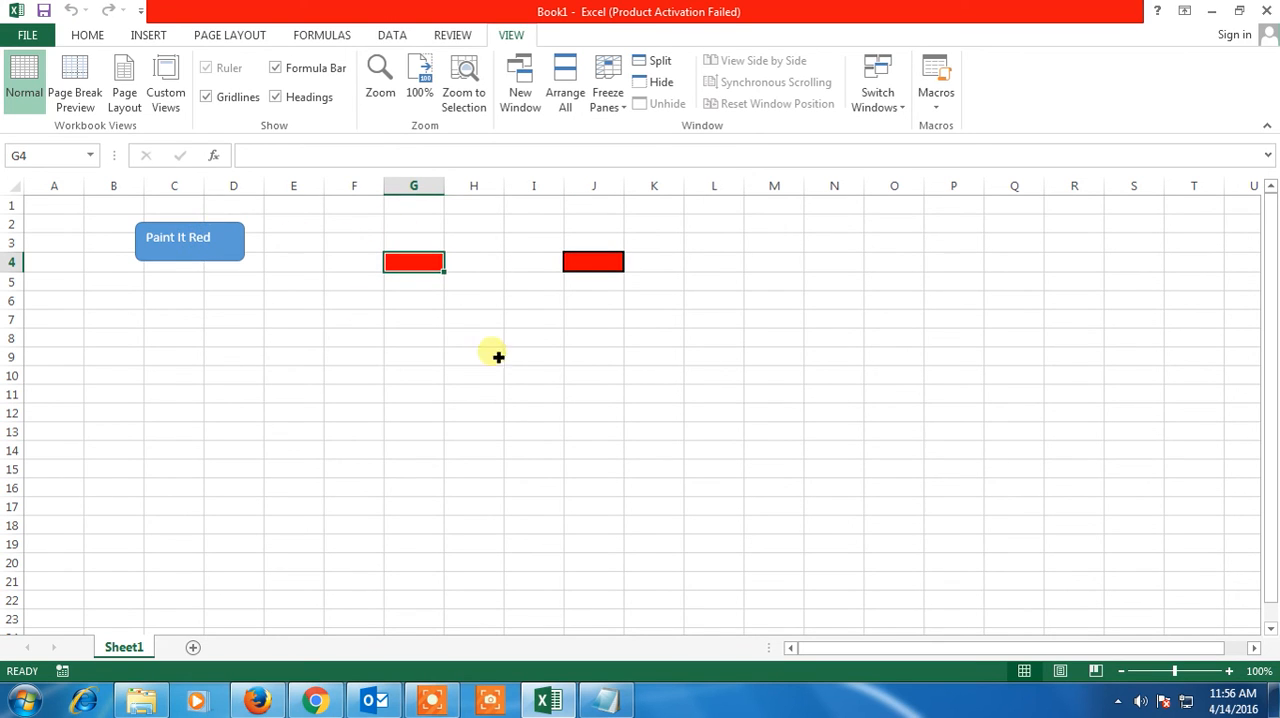
Run the Paint It Red macro on cells I9, K13, E12 and C10 one at a time
click(512, 356)
click(225, 243)
click(644, 424)
click(222, 262)
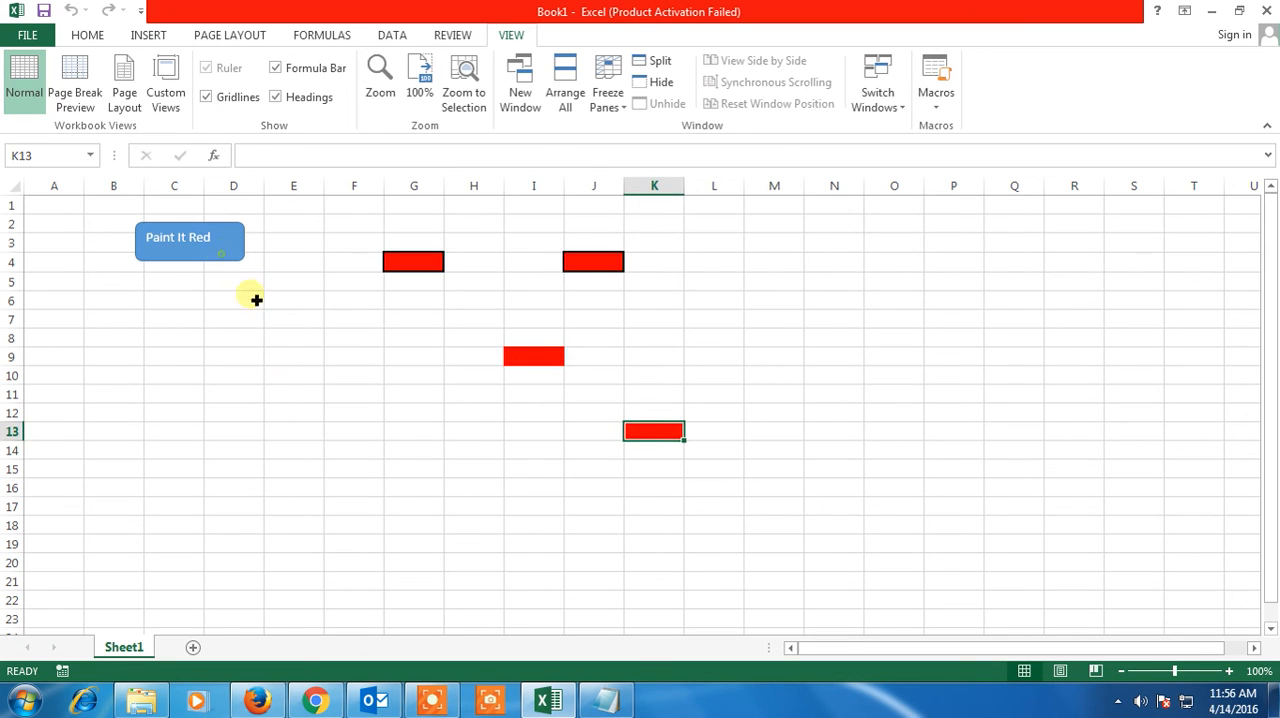
click(282, 414)
click(226, 266)
click(163, 367)
click(216, 264)
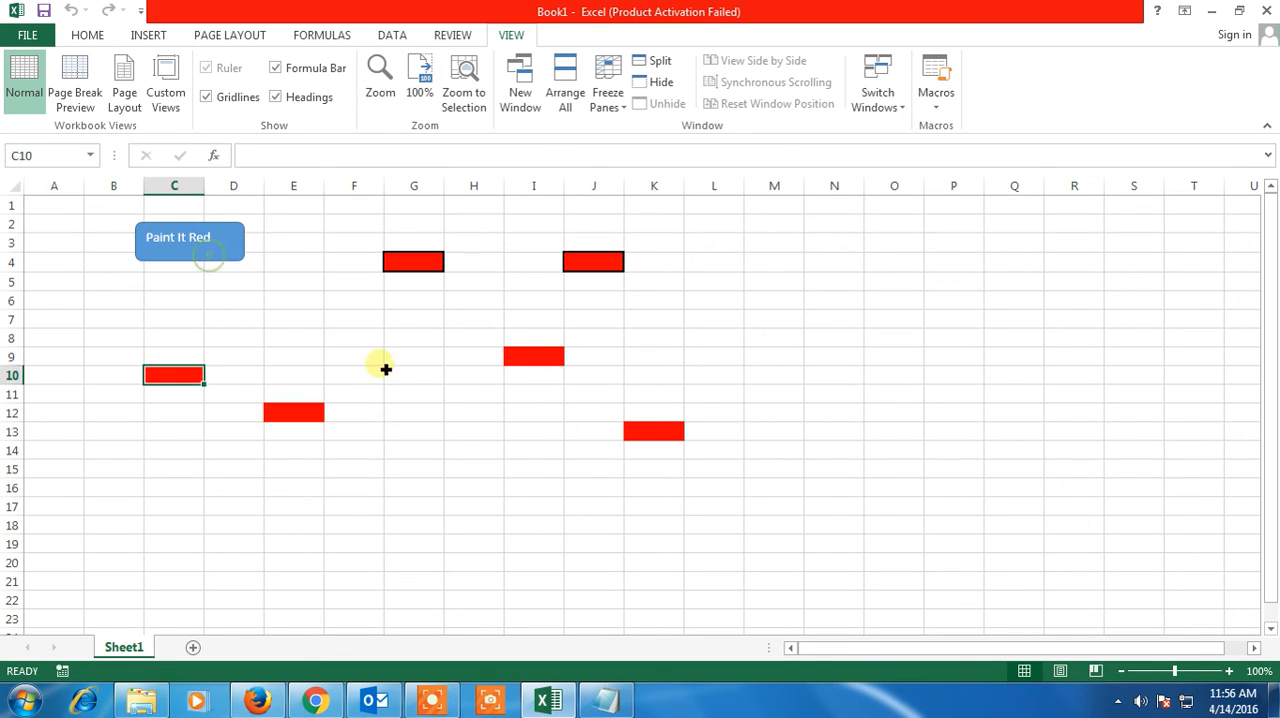
Run the Paint It Red macro on cells F8, B6, C13 and E5 one at a time
click(370, 340)
click(225, 250)
click(99, 295)
click(200, 252)
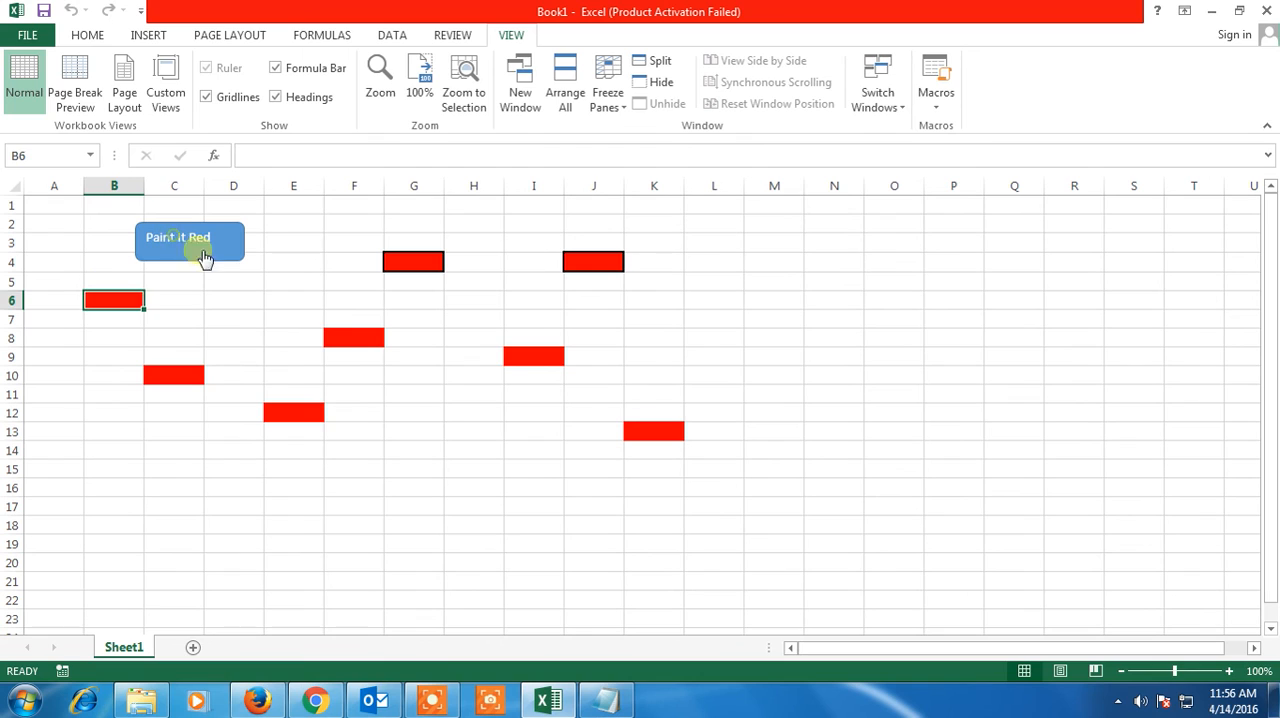
click(159, 432)
click(210, 248)
click(288, 283)
click(222, 240)
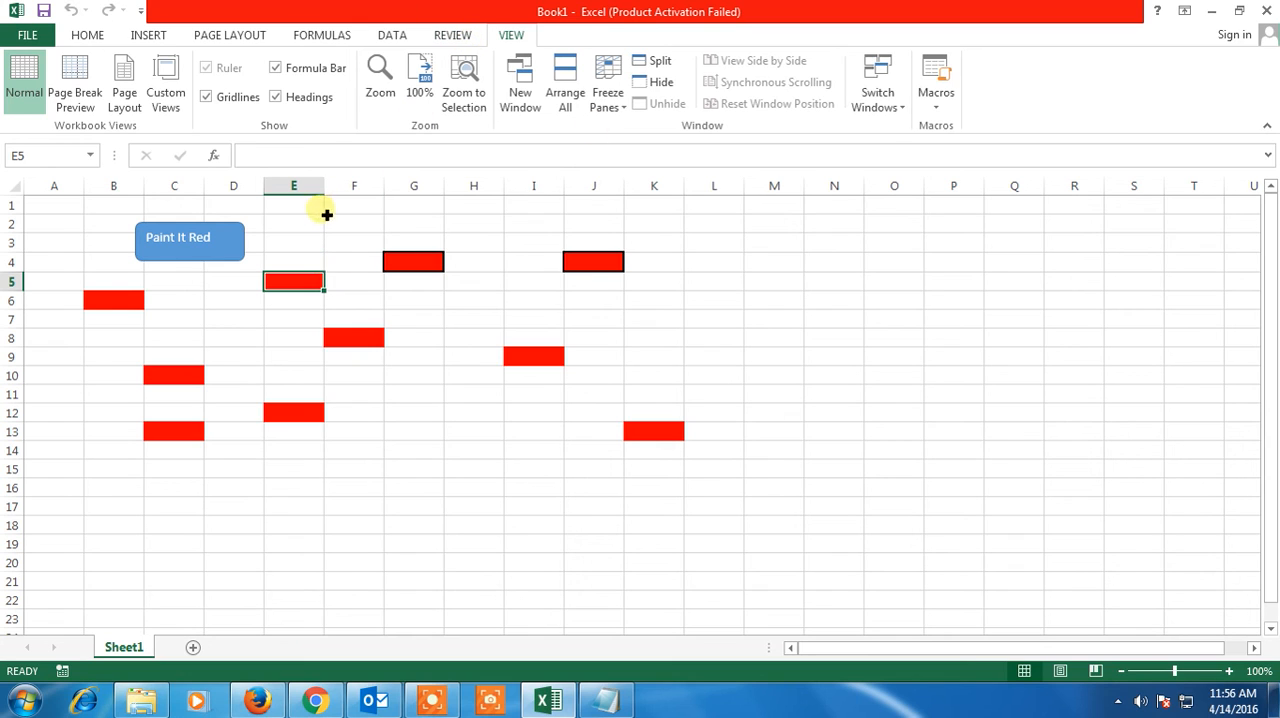
click(465, 338)
click(469, 392)
click(400, 432)
click(475, 453)
click(443, 433)
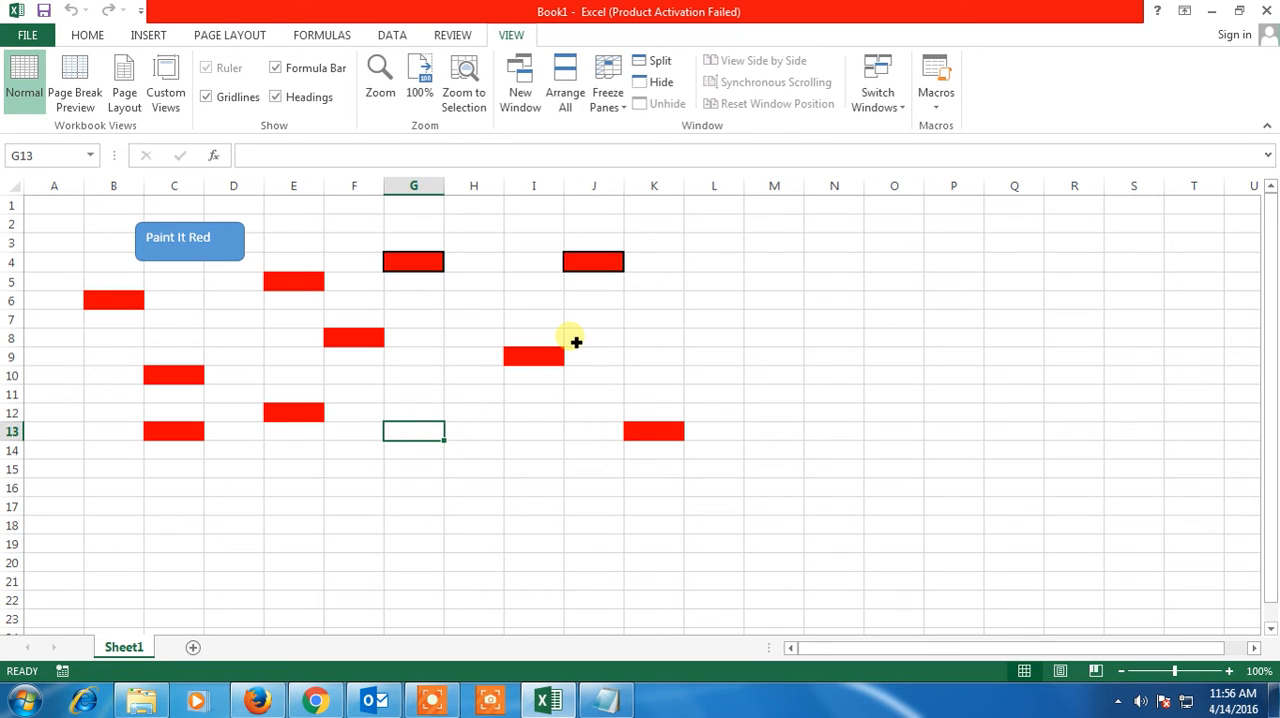
Enter the note "alt+F11" in cell O9
click(891, 356)
text(alt+)
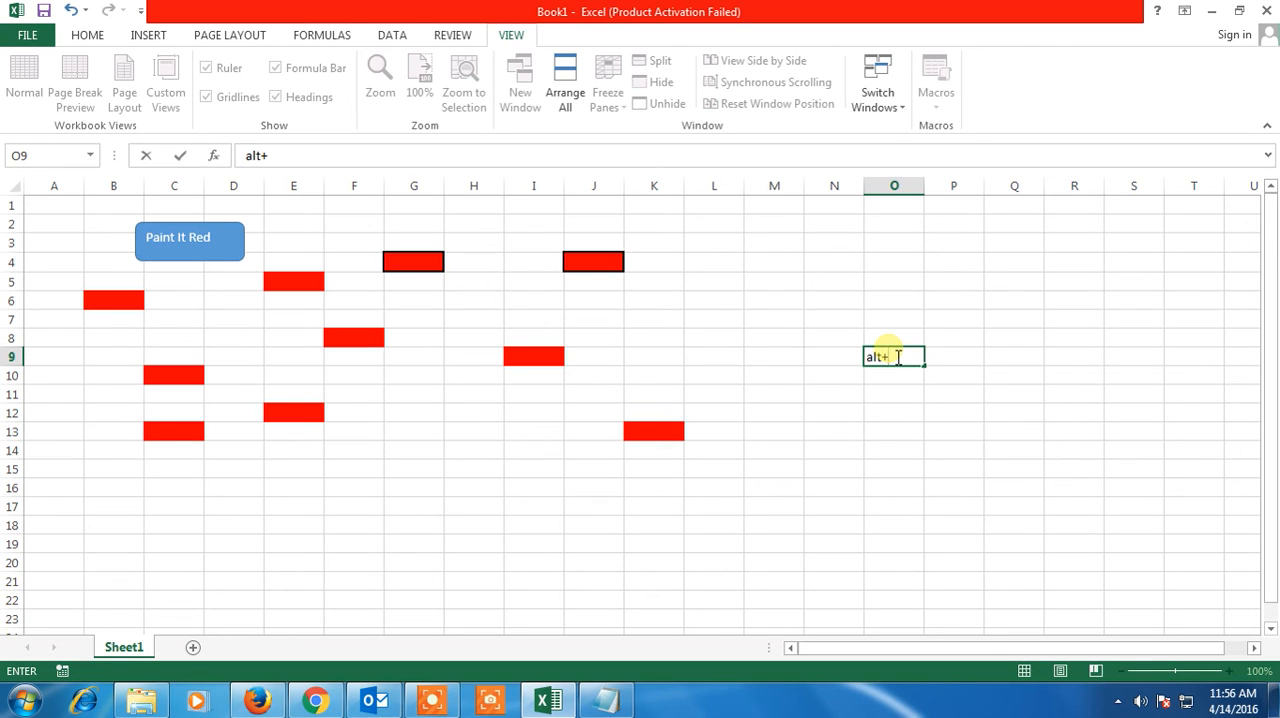
text(F11)
click(908, 396)
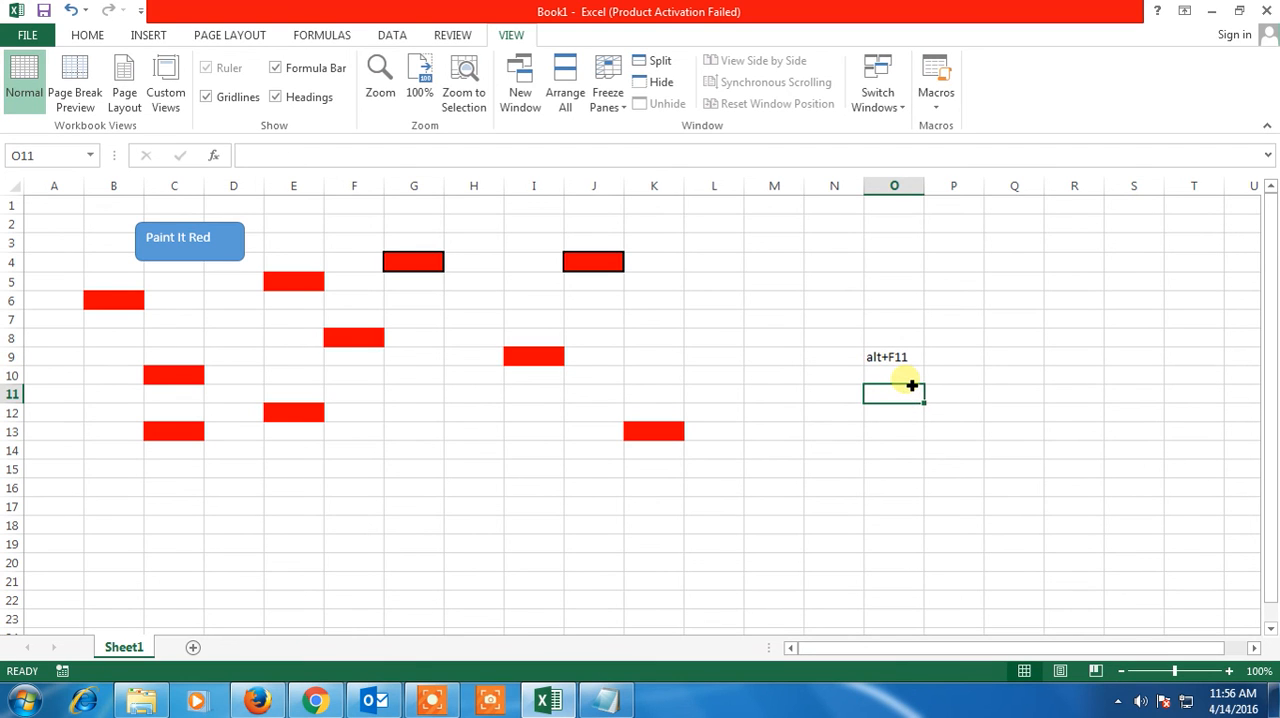
Open the Visual Basic editor and display the paintmered macro's code in Module1
key(alt+F11)
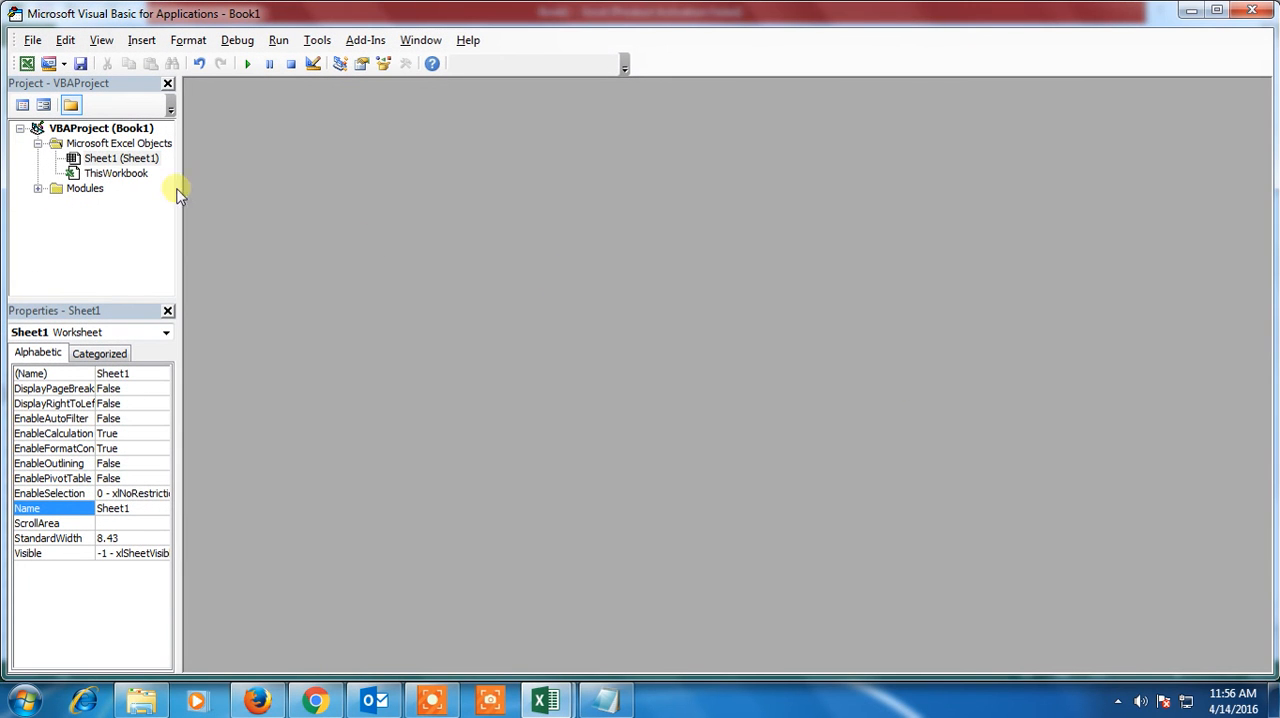
click(38, 189)
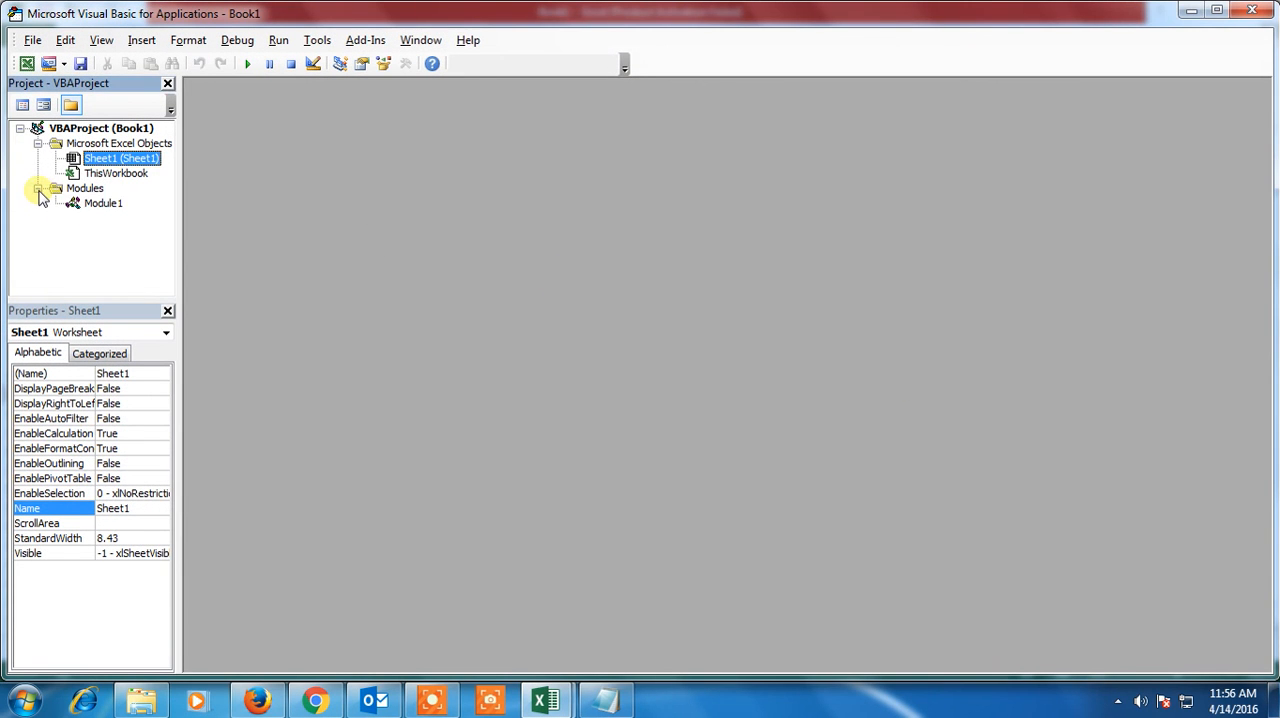
double_click(103, 204)
Set the .Color value in the paintmered macro to 250 and return to the worksheet
drag(374, 300, 406, 300)
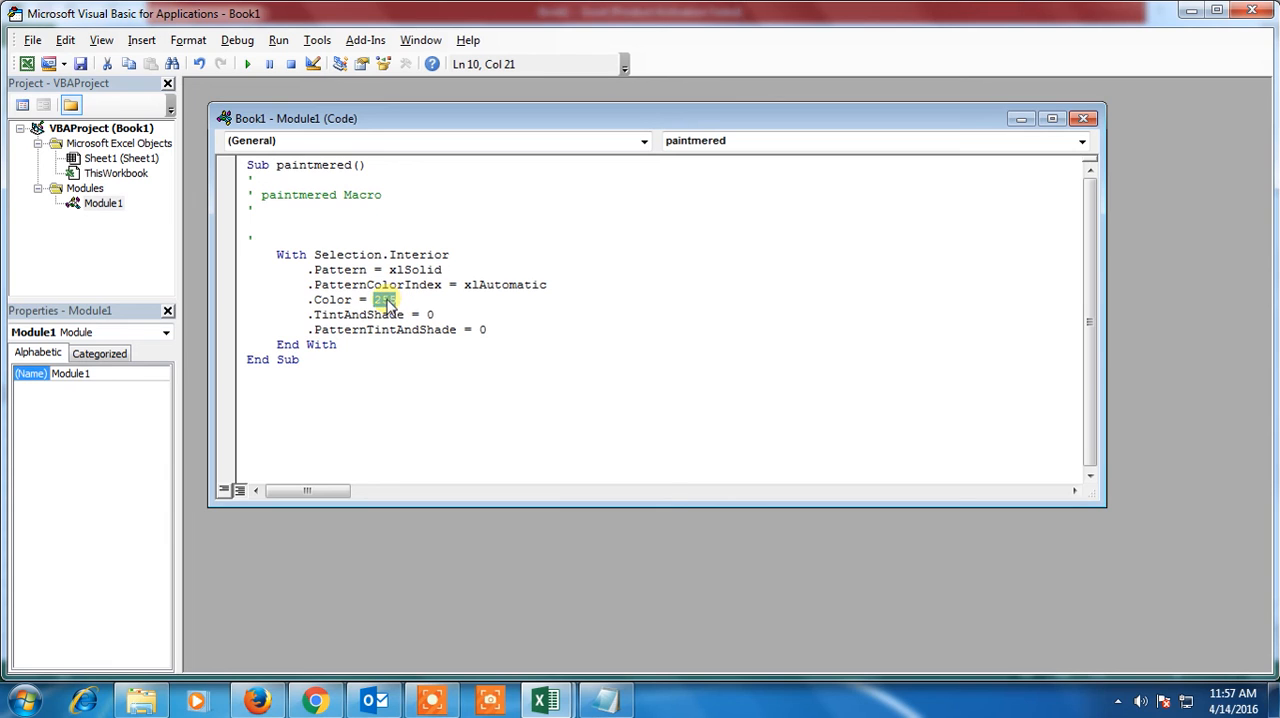
click(386, 301)
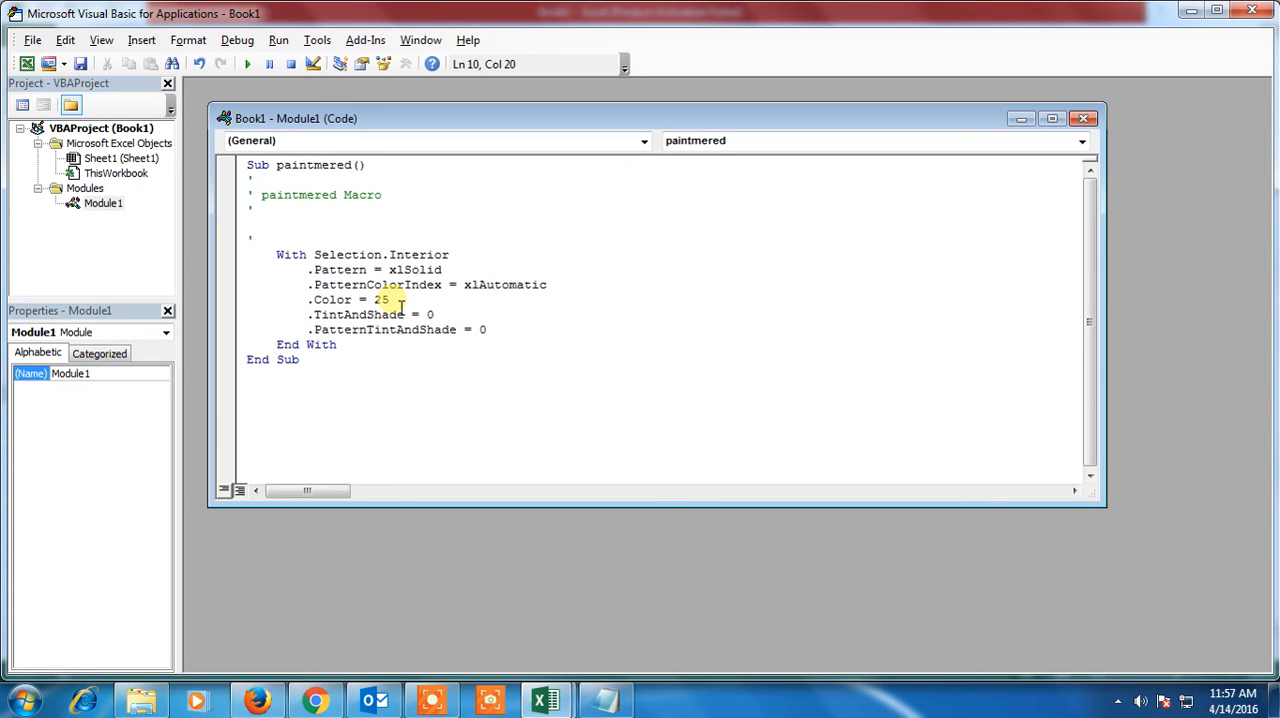
text(0)
key(ctrl+s)
click(566, 436)
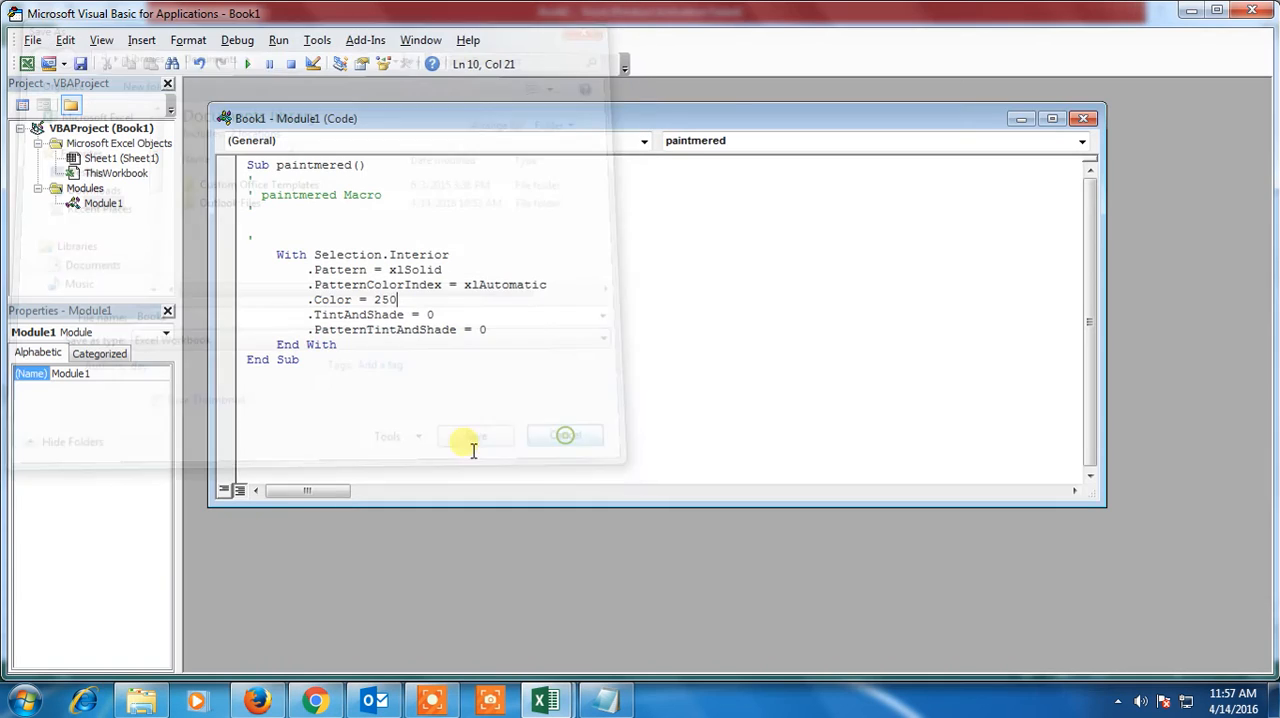
click(1020, 119)
click(1191, 10)
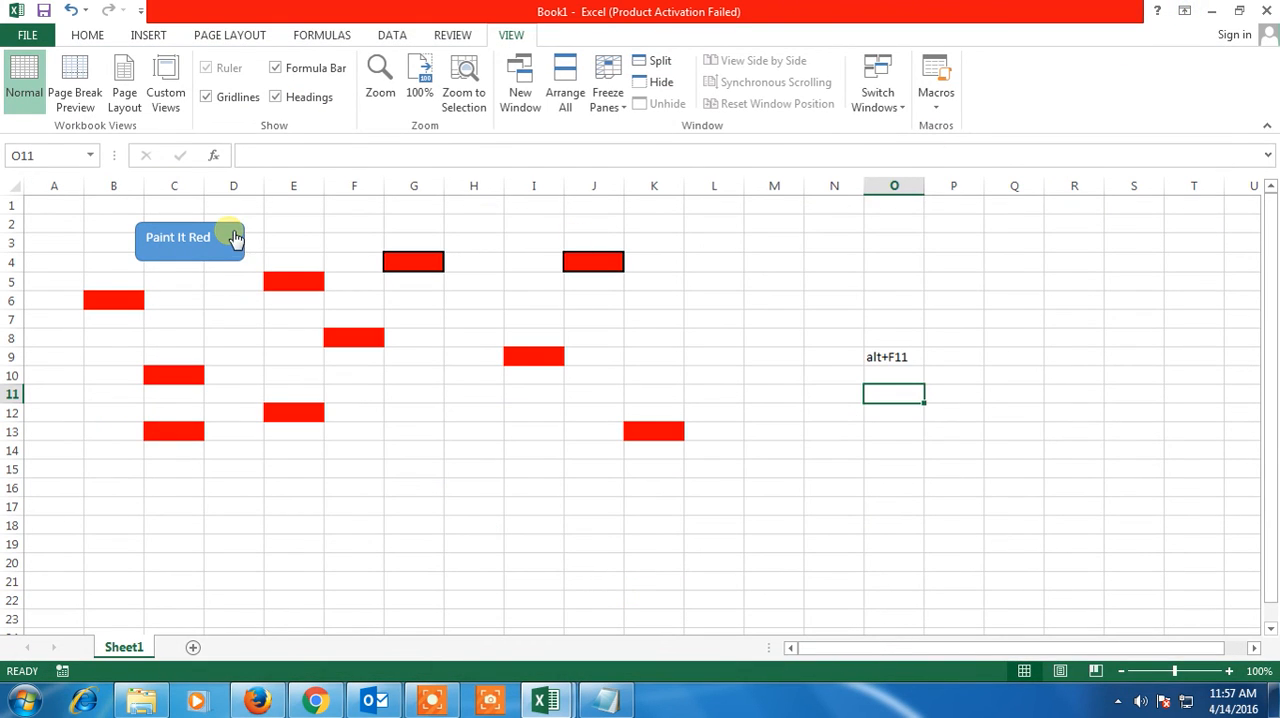
Run the edited macro from the Paint It Red shape on cells O11 and H17
click(235, 237)
click(468, 507)
click(178, 245)
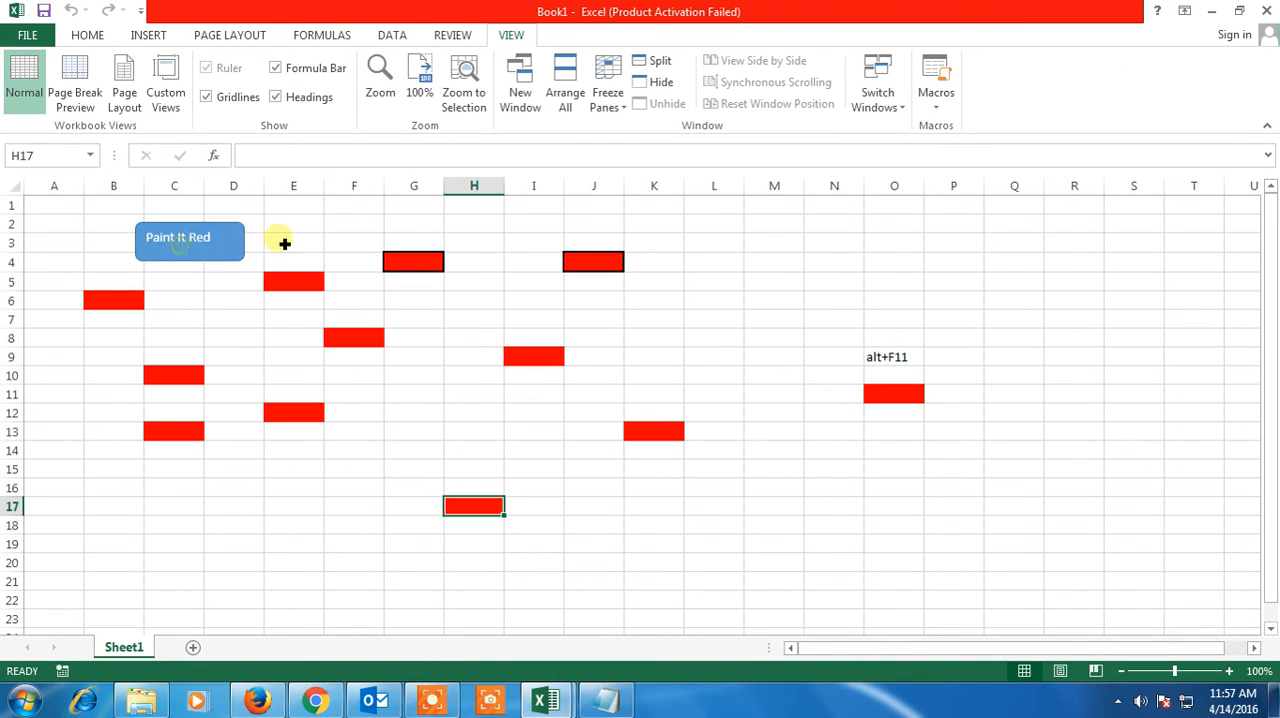
Delete the alt+F11 note from cell O9
click(895, 354)
click(797, 280)
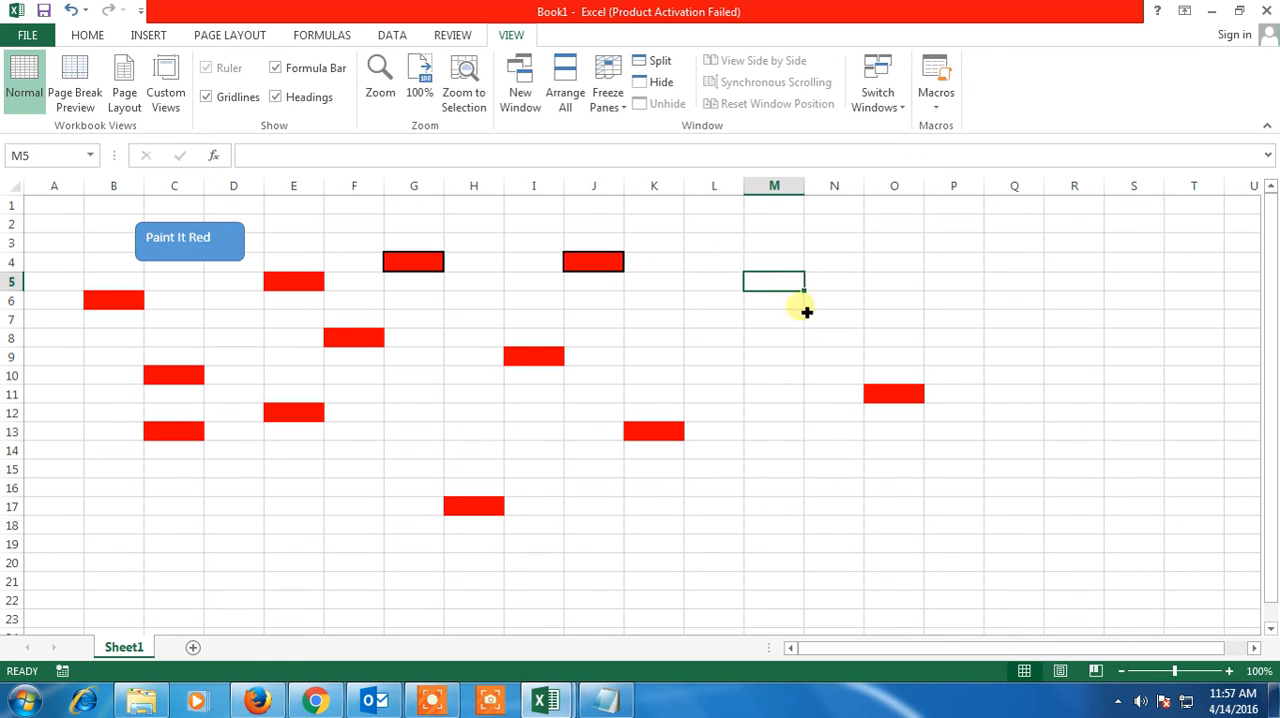
click(781, 343)
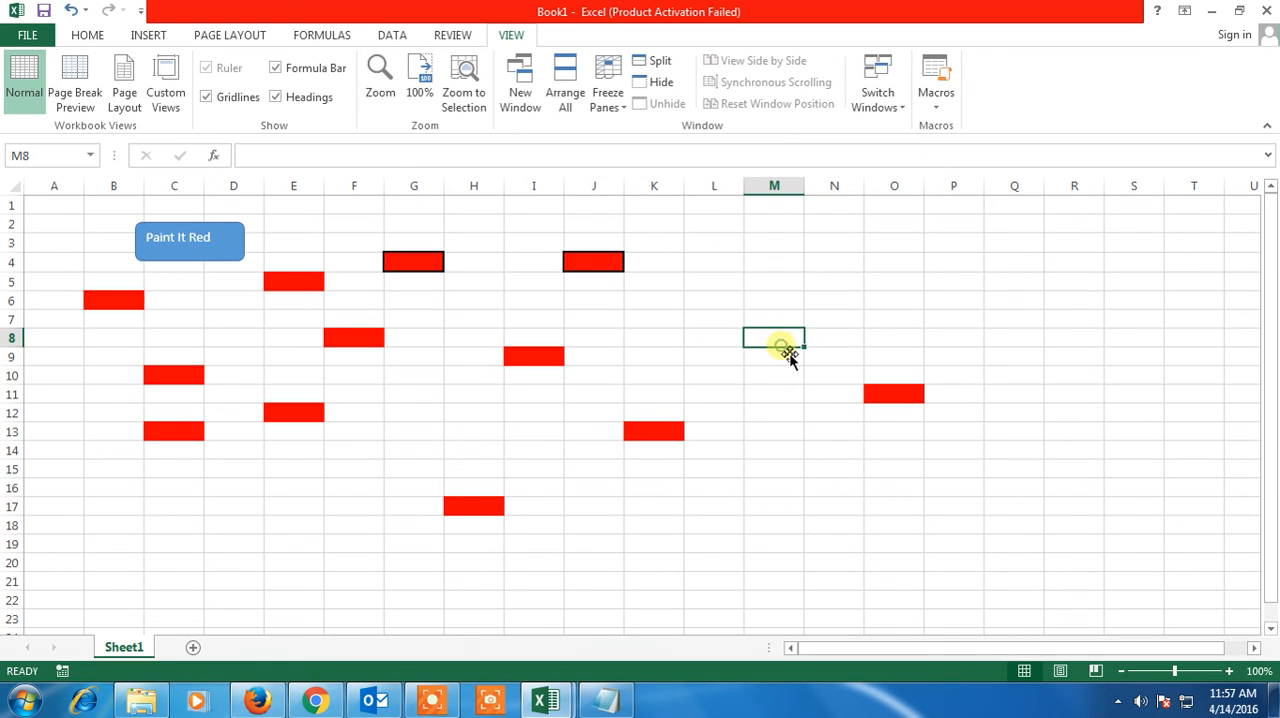
click(936, 108)
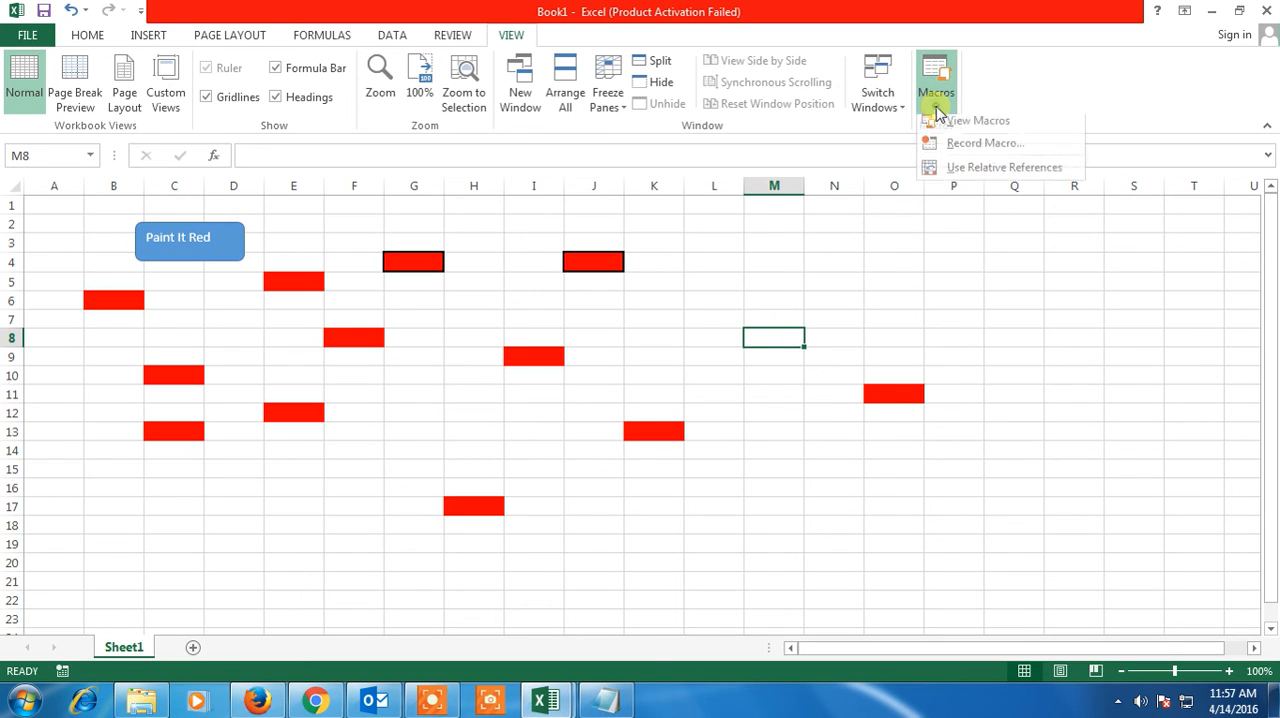
click(781, 392)
click(720, 490)
Run the paintmered macro from the Paint It Red shape on the ranges E5:U20 and D7:D17
drag(1240, 562, 266, 283)
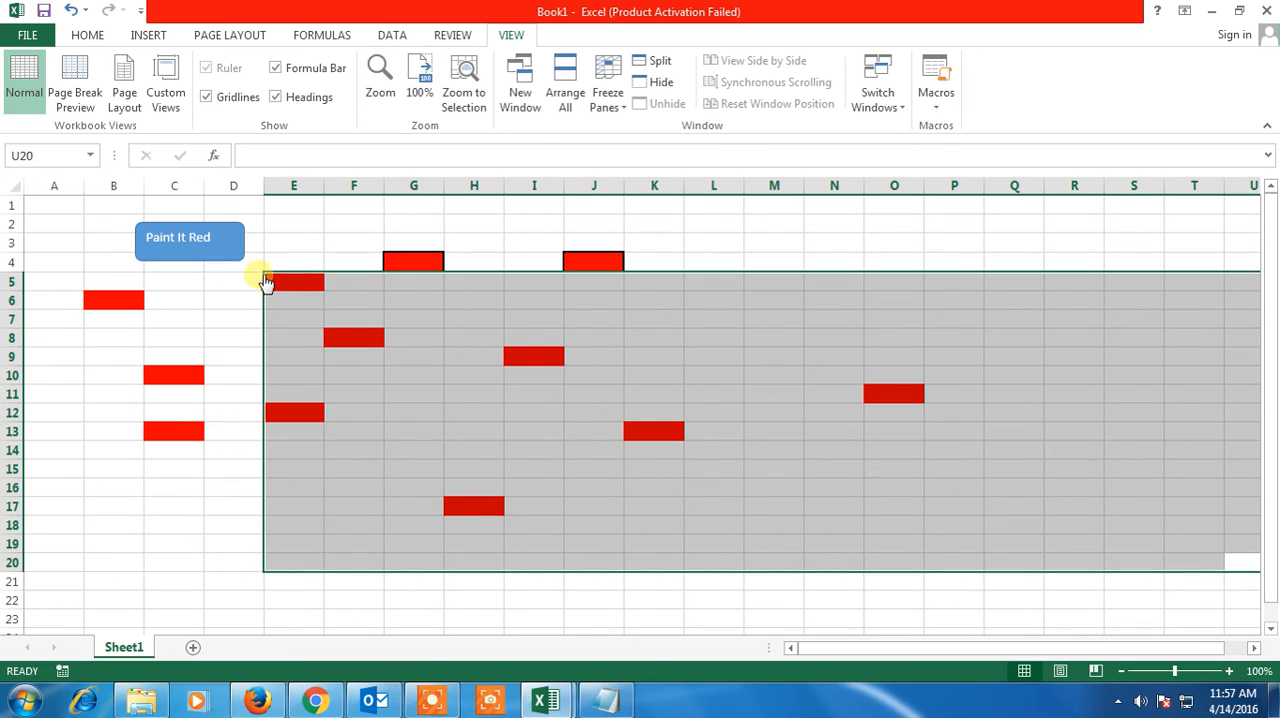
click(214, 243)
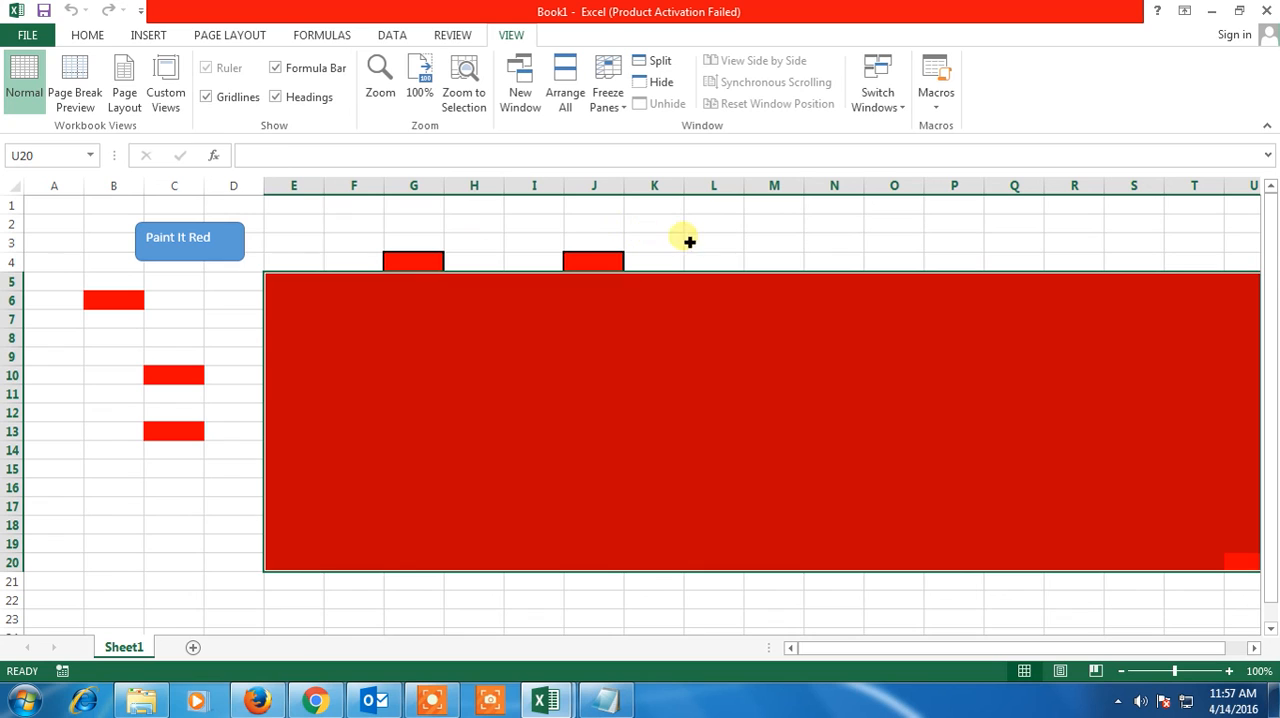
drag(287, 243, 1064, 249)
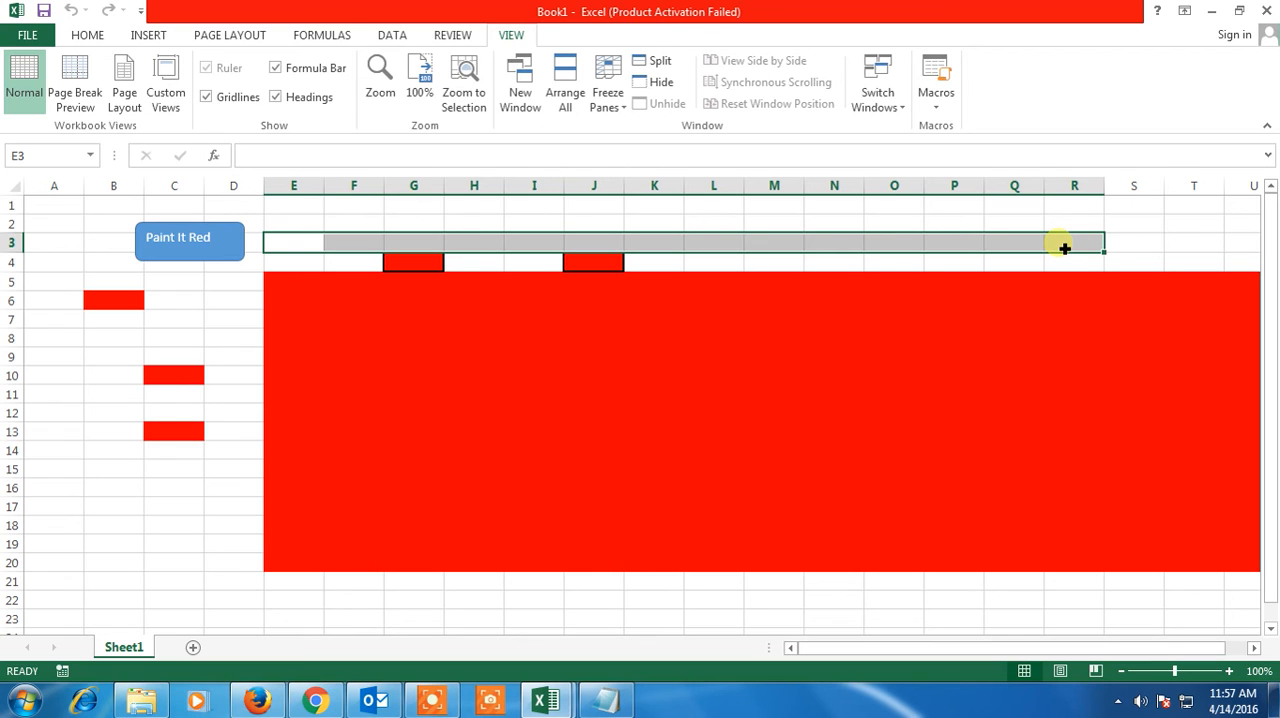
drag(240, 320, 245, 505)
click(207, 247)
Fill the ranges B8:B17 and E2:S4 with red by running the macro from the Paint It Red shape
drag(104, 342, 112, 507)
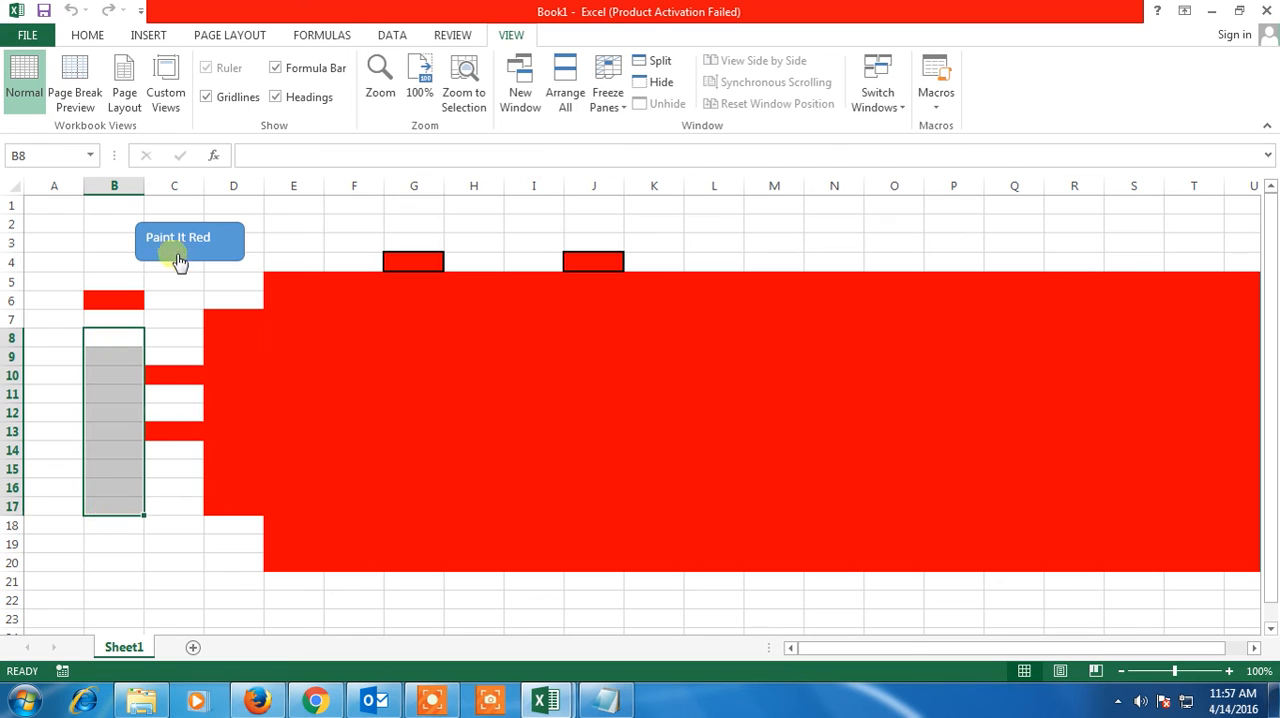
click(178, 259)
drag(63, 334, 63, 474)
mouse_move(294, 222)
mouse_down()
mouse_move(719, 206)
mouse_move(1103, 220)
mouse_move(1131, 237)
mouse_move(1138, 266)
mouse_up()
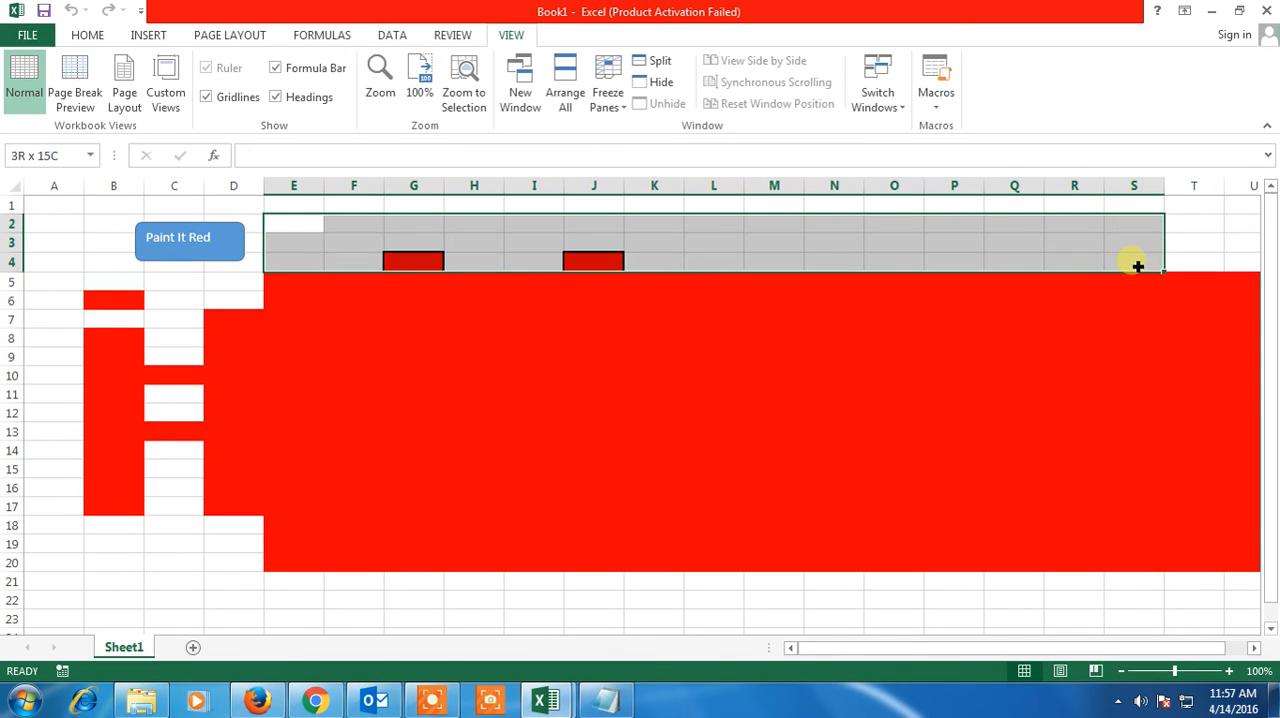
click(206, 243)
drag(60, 205, 68, 565)
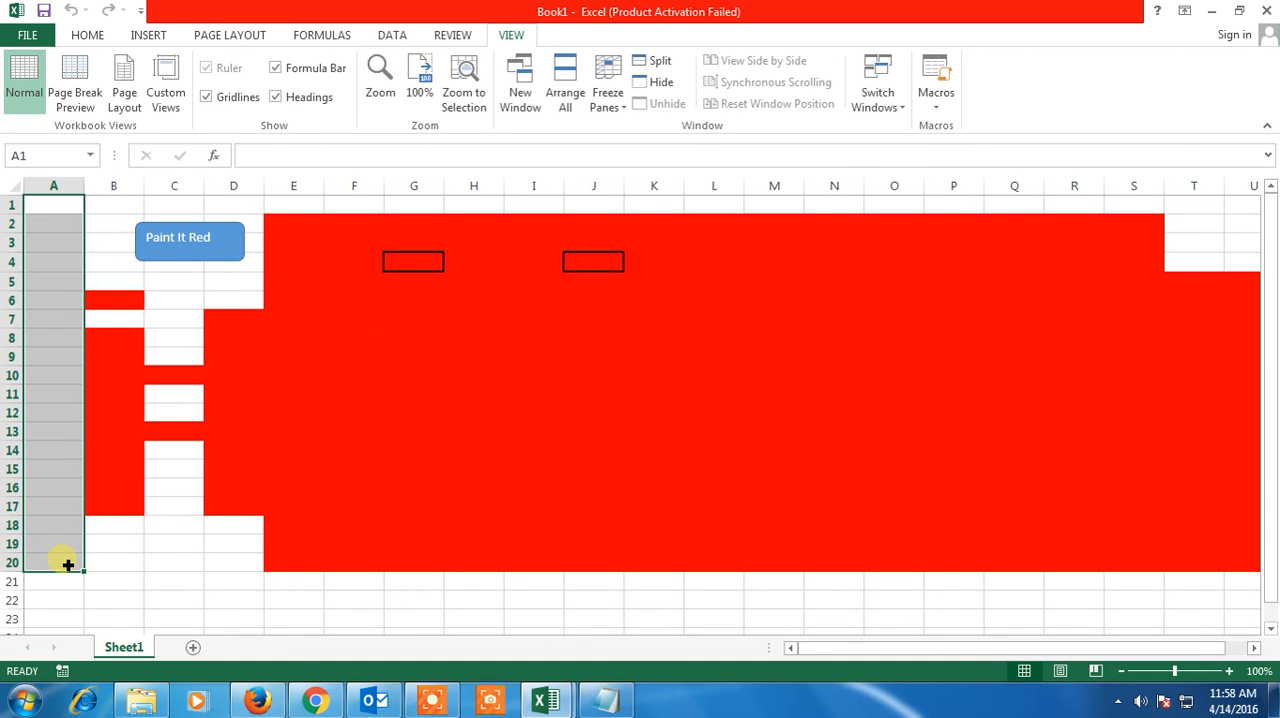
click(318, 582)
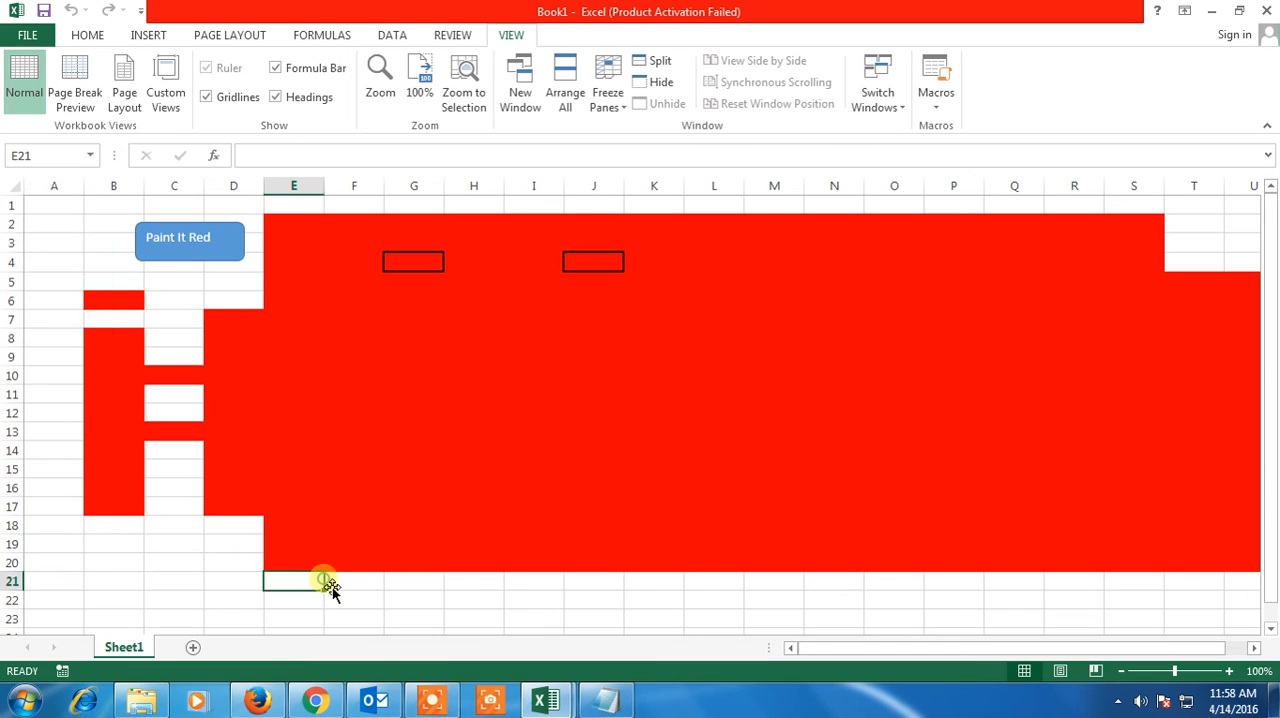
click(431, 708)
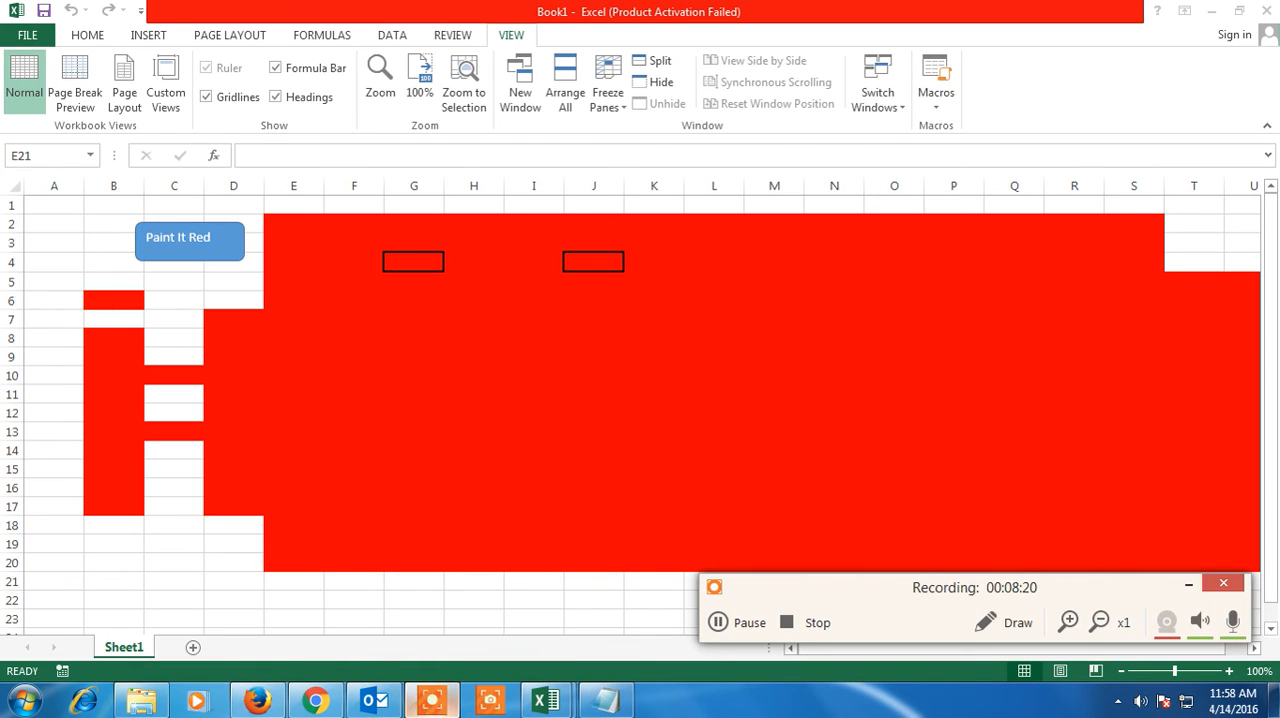